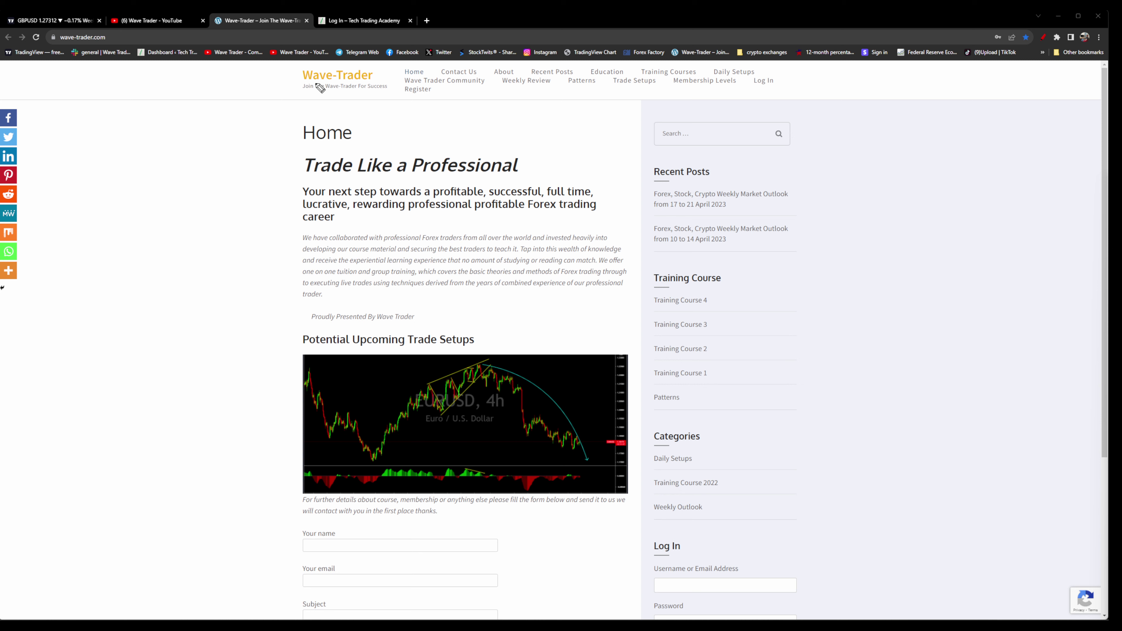
# Step: Mark the site tagline and the contact form fields on the Home page with freehand strokes, and clear the marks
pyautogui.moveTo(311, 88); pyautogui.dragTo(416, 94)
pyautogui.moveTo(219, 439)
pyautogui.mouseDown()
pyautogui.moveTo(299, 567)
pyautogui.moveTo(324, 571)
pyautogui.mouseUp()
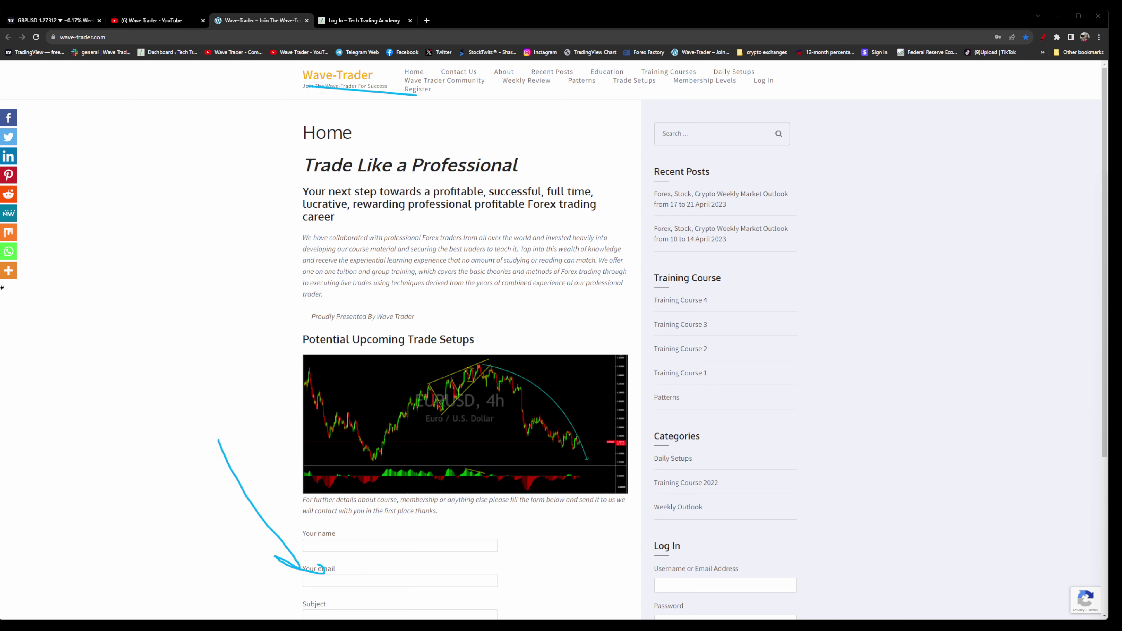
pyautogui.moveTo(329, 524)
pyautogui.mouseDown()
pyautogui.moveTo(342, 542)
pyautogui.moveTo(295, 524)
pyautogui.mouseUp()
pyautogui.press('Escape')
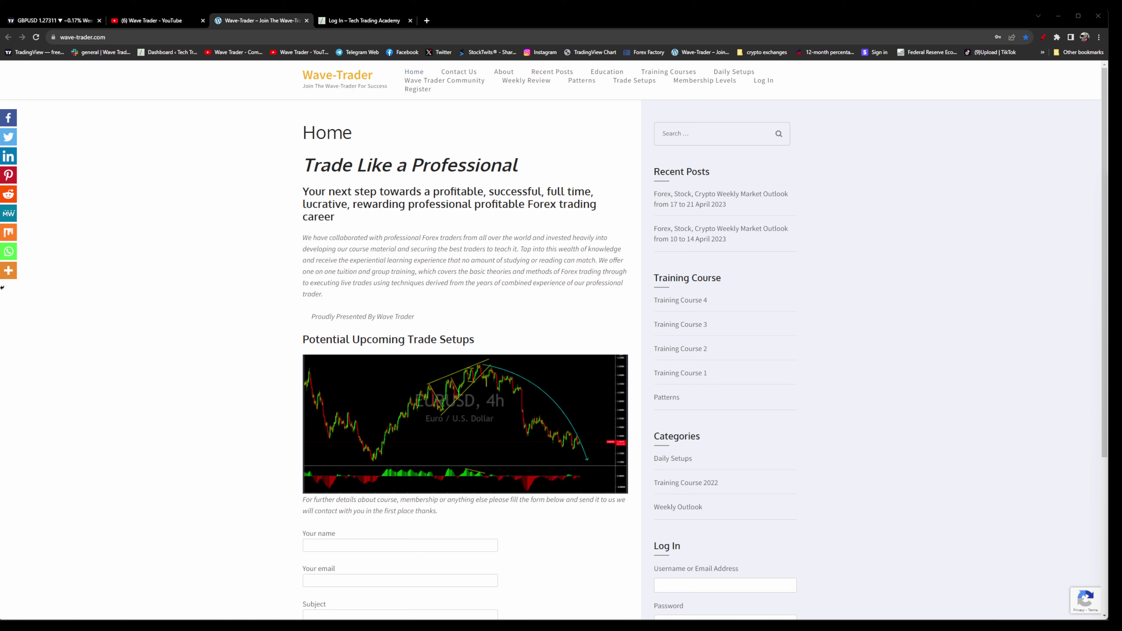
# Step: View the Membership Levels page and browse the Wave Trader YouTube channel's videos, briefly marking the GBPUSD video
pyautogui.click(699, 86)
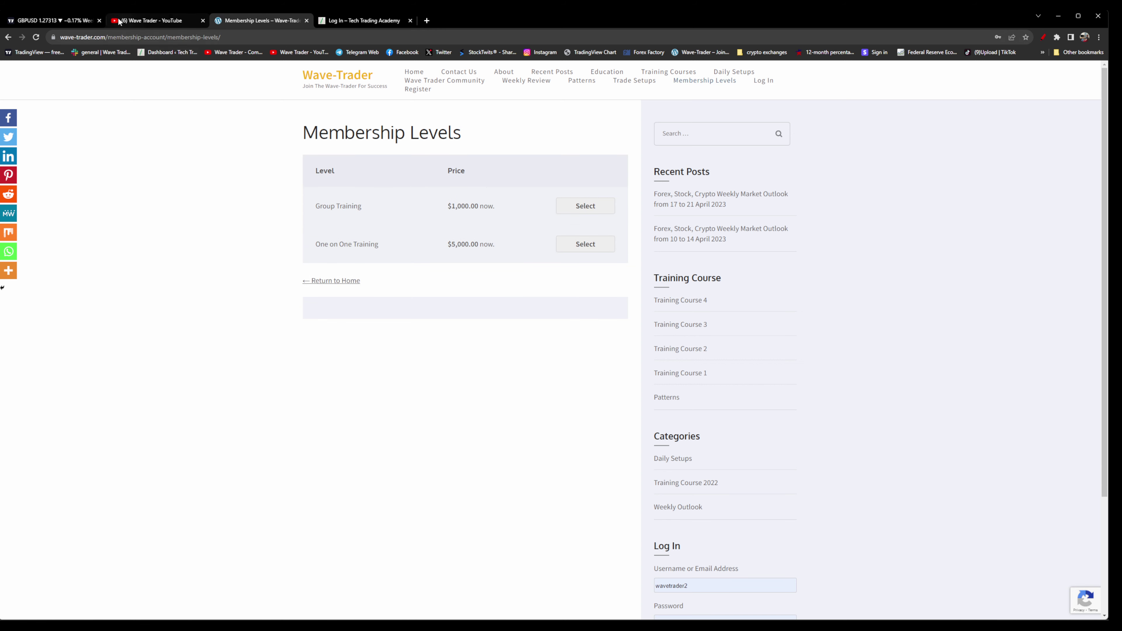
pyautogui.click(151, 21)
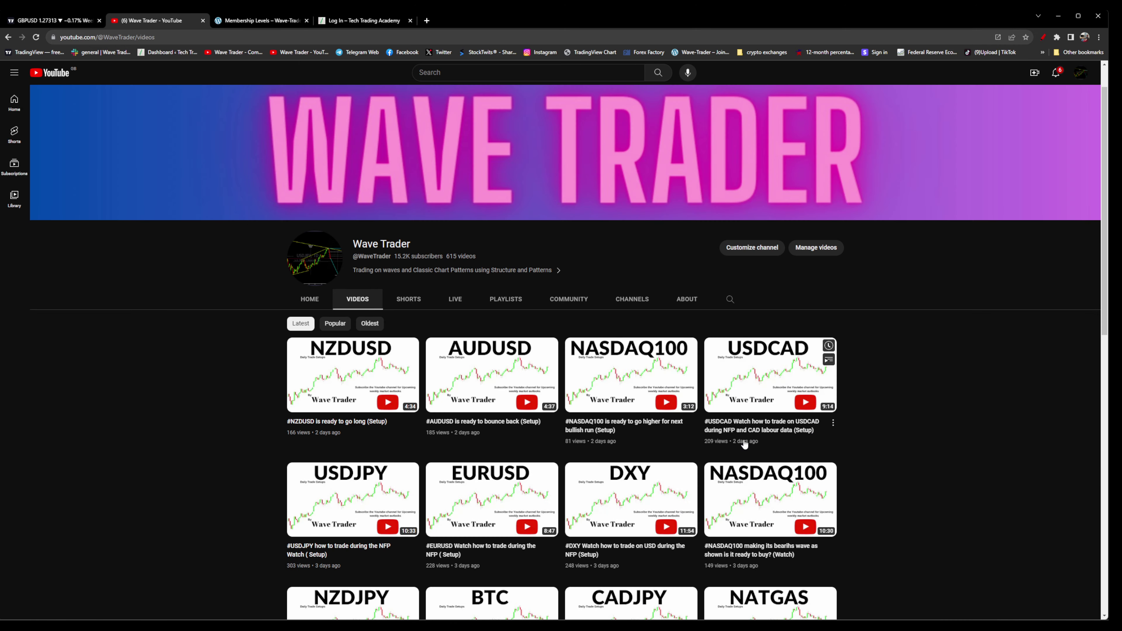
pyautogui.scroll(-3, 749, 443)
pyautogui.scroll(-7, 749, 444)
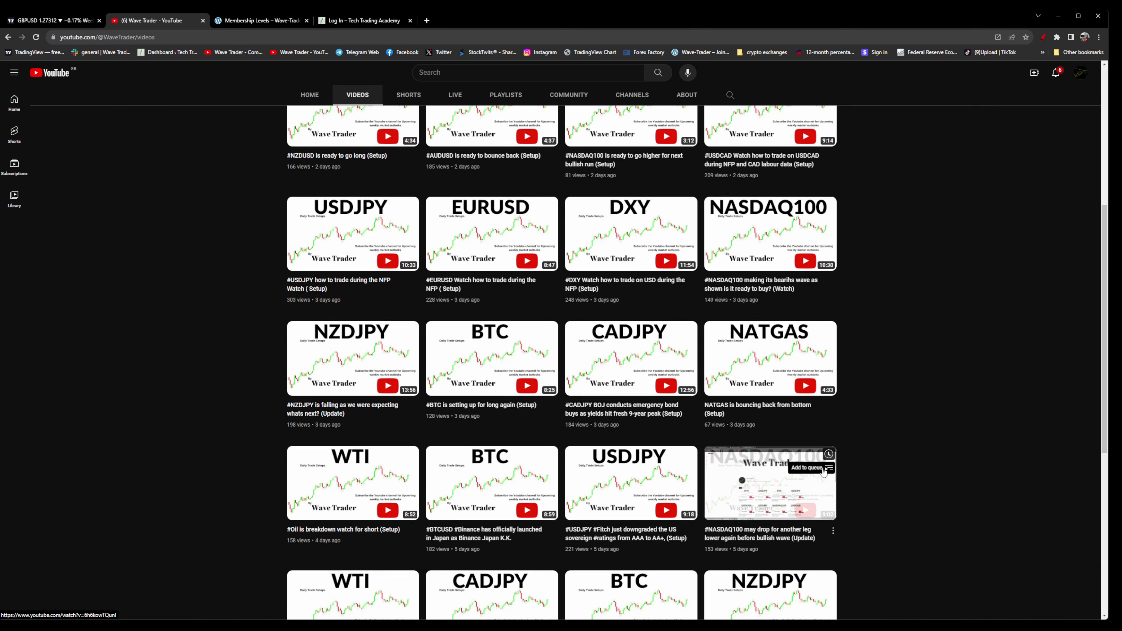
pyautogui.scroll(-5, 821, 472)
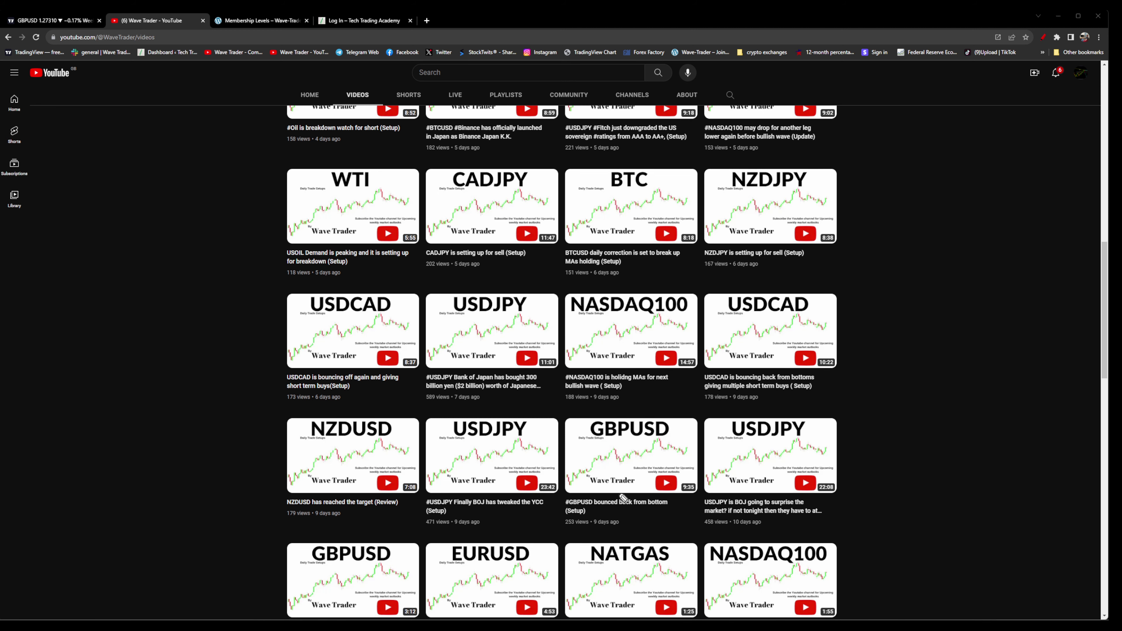
pyautogui.moveTo(605, 458); pyautogui.dragTo(662, 454)
pyautogui.press('Escape')
# Step: Switch to the GBPUSD daily chart in TradingView and examine the price action from April to August 2023
pyautogui.click(60, 22)
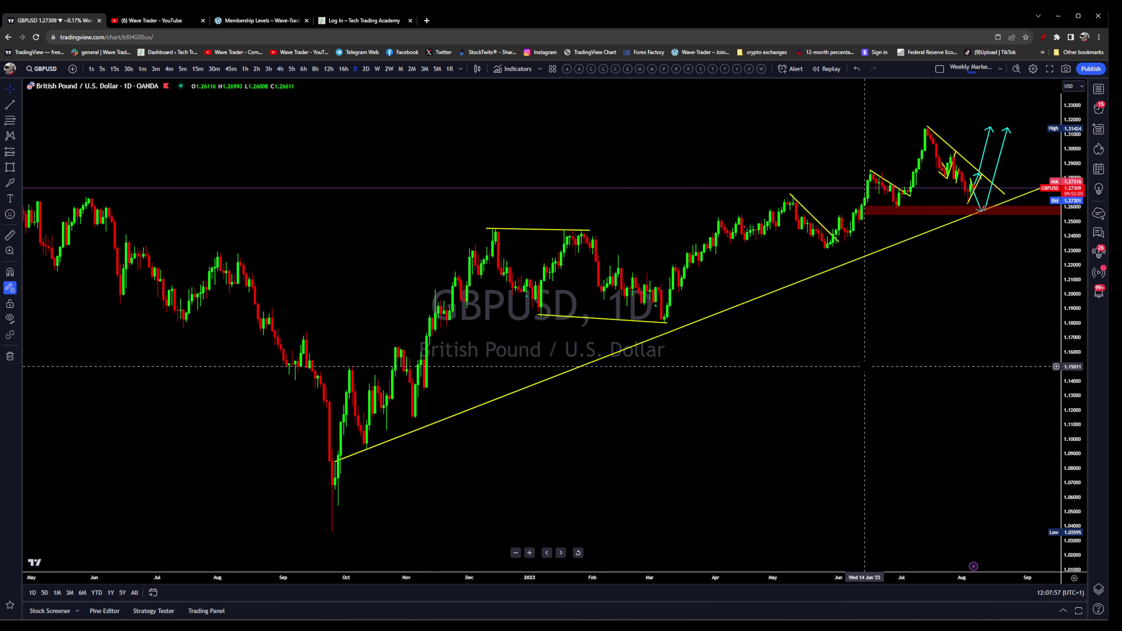
pyautogui.moveTo(865, 366); pyautogui.dragTo(836, 374)
pyautogui.scroll(6, 836, 373)
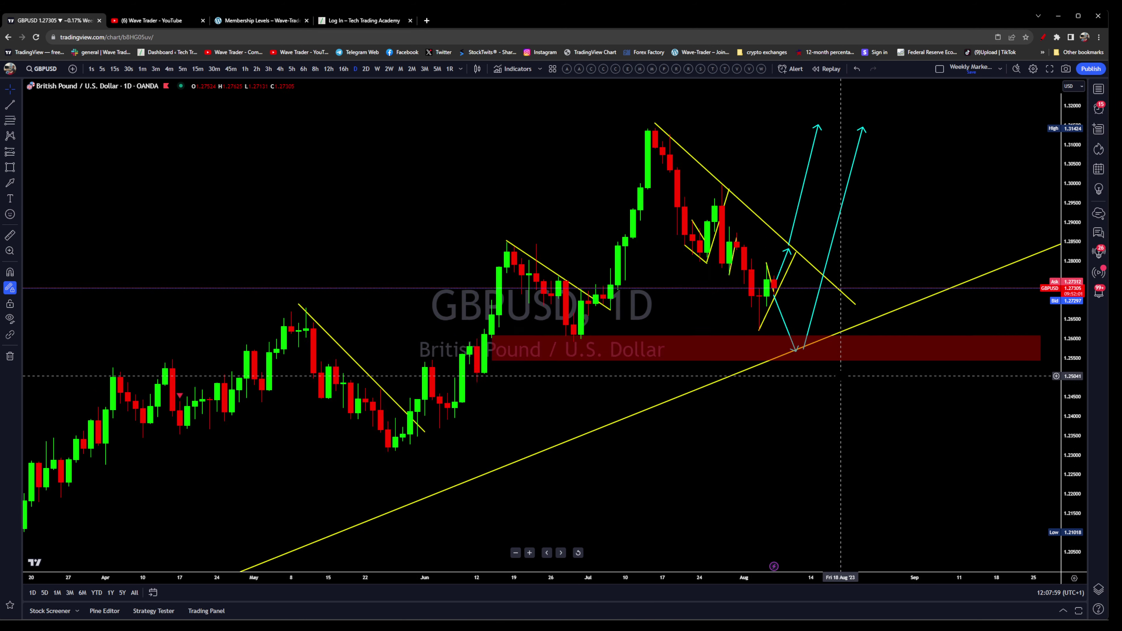
pyautogui.moveTo(1038, 357); pyautogui.dragTo(942, 422)
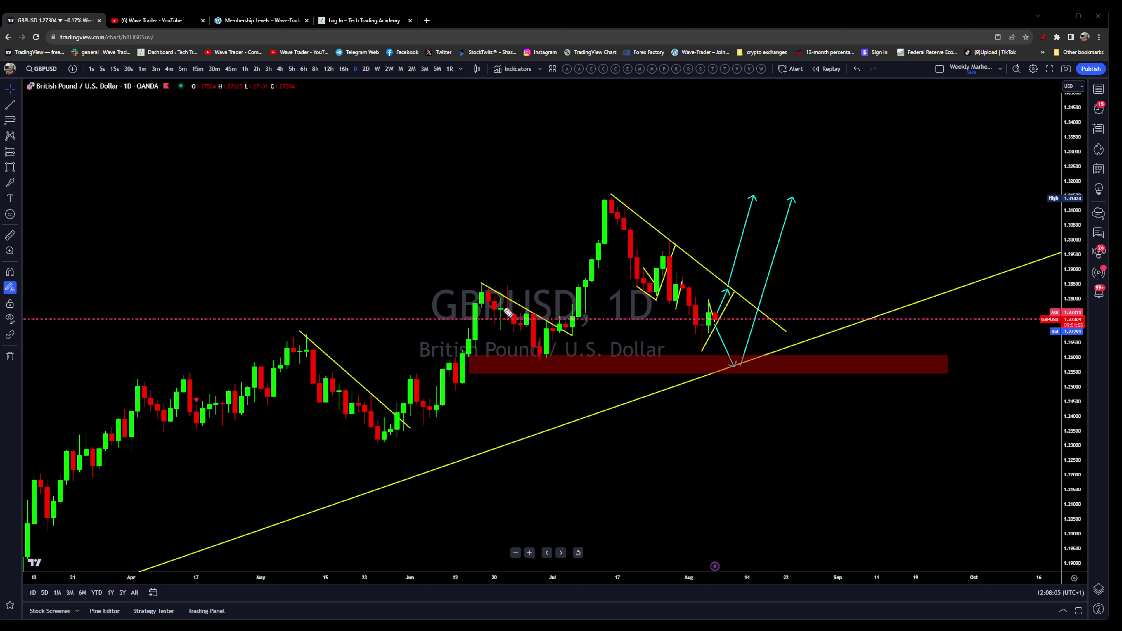
# Step: Trace the decline to the circled early-August low and an upward arrow from it on the daily chart, and undo the arrow
pyautogui.moveTo(624, 267)
pyautogui.mouseDown()
pyautogui.moveTo(696, 352)
pyautogui.moveTo(711, 339)
pyautogui.mouseUp()
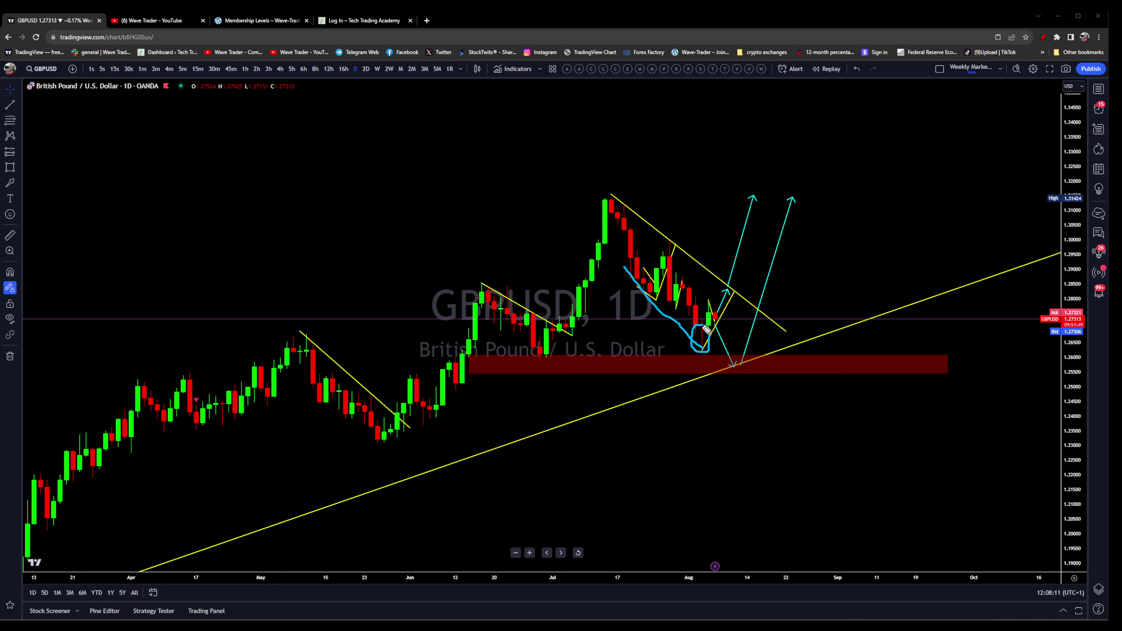
pyautogui.moveTo(710, 250)
pyautogui.mouseDown()
pyautogui.moveTo(728, 185)
pyautogui.moveTo(746, 203)
pyautogui.mouseUp()
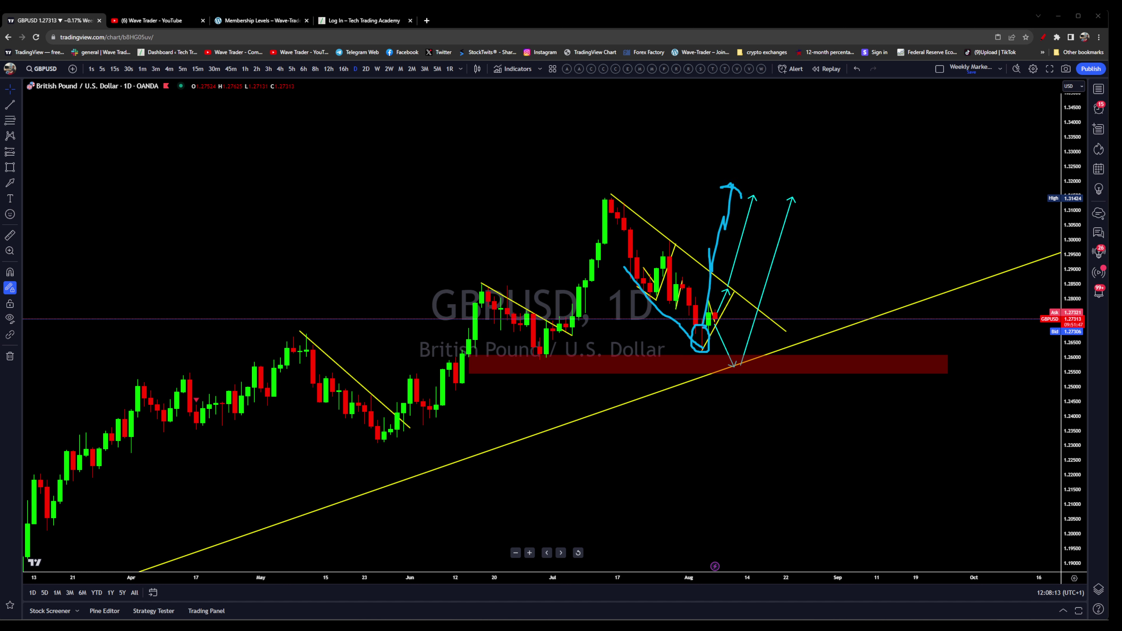
pyautogui.hotkey('ctrl', 'z')
# Step: Switch GBPUSD to the 4-hour timeframe with the chart view reset, and clear the remaining freehand marks
pyautogui.click(280, 68)
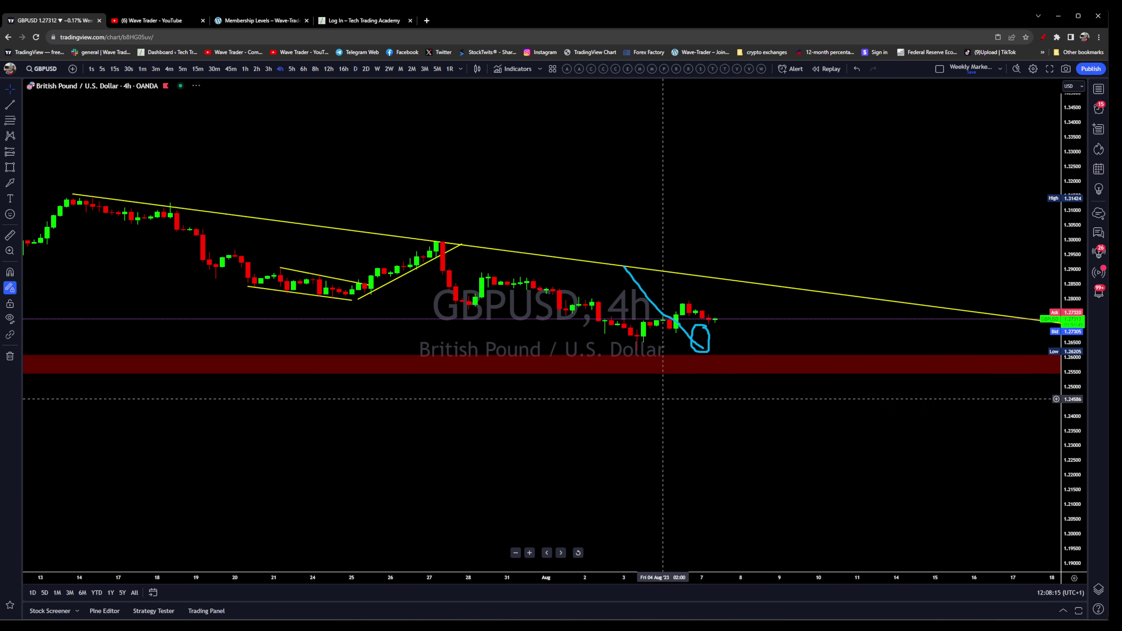
pyautogui.click(578, 553)
pyautogui.moveTo(810, 361); pyautogui.dragTo(689, 361)
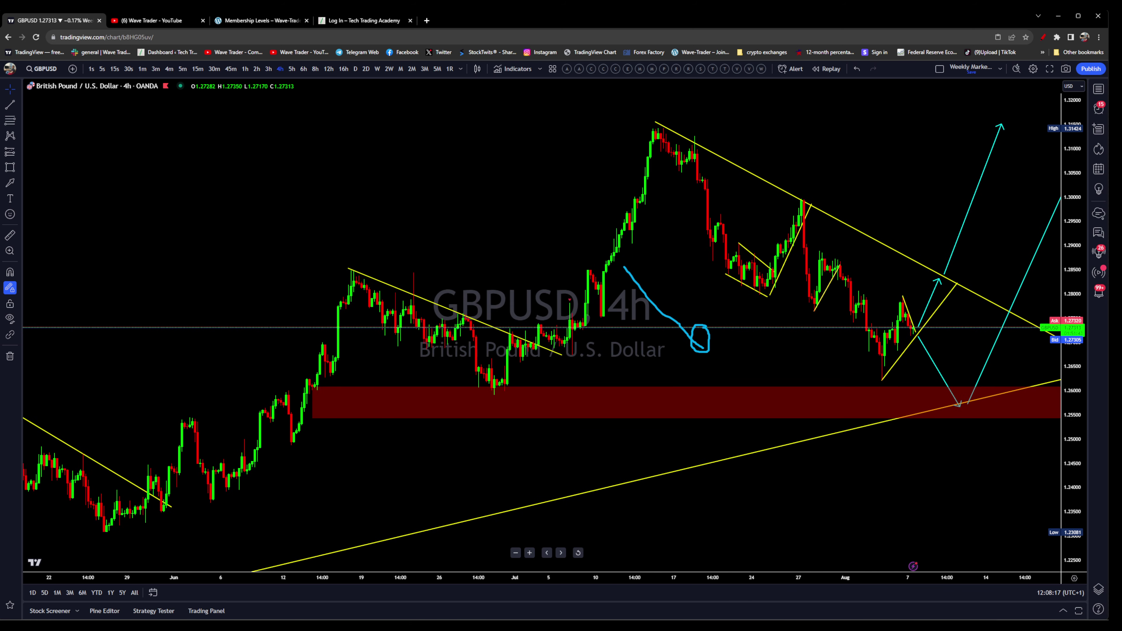
pyautogui.hotkey('ctrl', 'z')
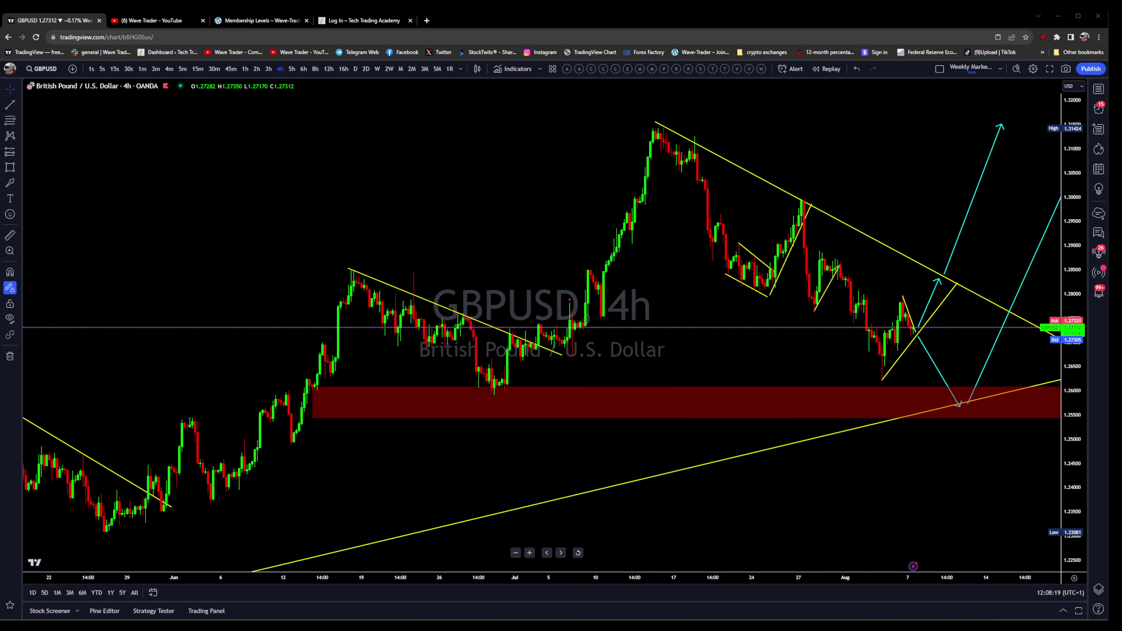
# Step: Sketch an upward breakout from the late-July pattern and the drop to the August low on the 4-hour chart, and clear the sketch
pyautogui.moveTo(819, 251)
pyautogui.mouseDown()
pyautogui.moveTo(866, 291)
pyautogui.moveTo(833, 283)
pyautogui.moveTo(843, 292)
pyautogui.mouseUp()
pyautogui.moveTo(827, 331)
pyautogui.mouseDown()
pyautogui.moveTo(836, 299)
pyautogui.moveTo(853, 305)
pyautogui.moveTo(887, 179)
pyautogui.moveTo(907, 216)
pyautogui.mouseUp()
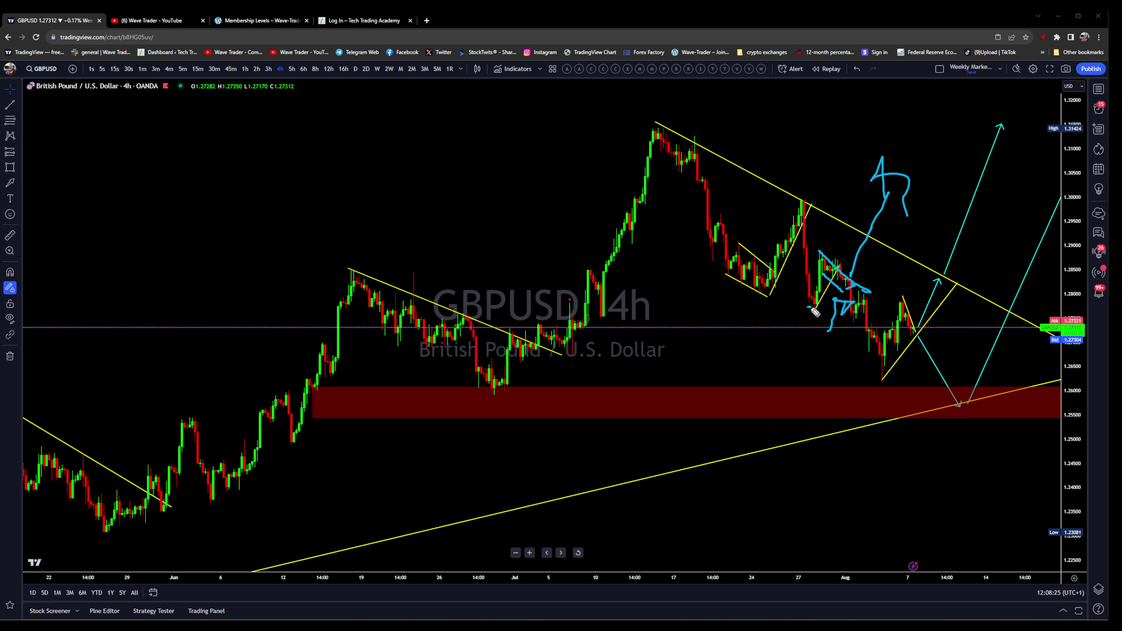
pyautogui.moveTo(814, 310)
pyautogui.mouseDown()
pyautogui.moveTo(840, 307)
pyautogui.moveTo(877, 337)
pyautogui.mouseUp()
pyautogui.moveTo(863, 328)
pyautogui.mouseDown()
pyautogui.moveTo(883, 376)
pyautogui.moveTo(899, 379)
pyautogui.mouseUp()
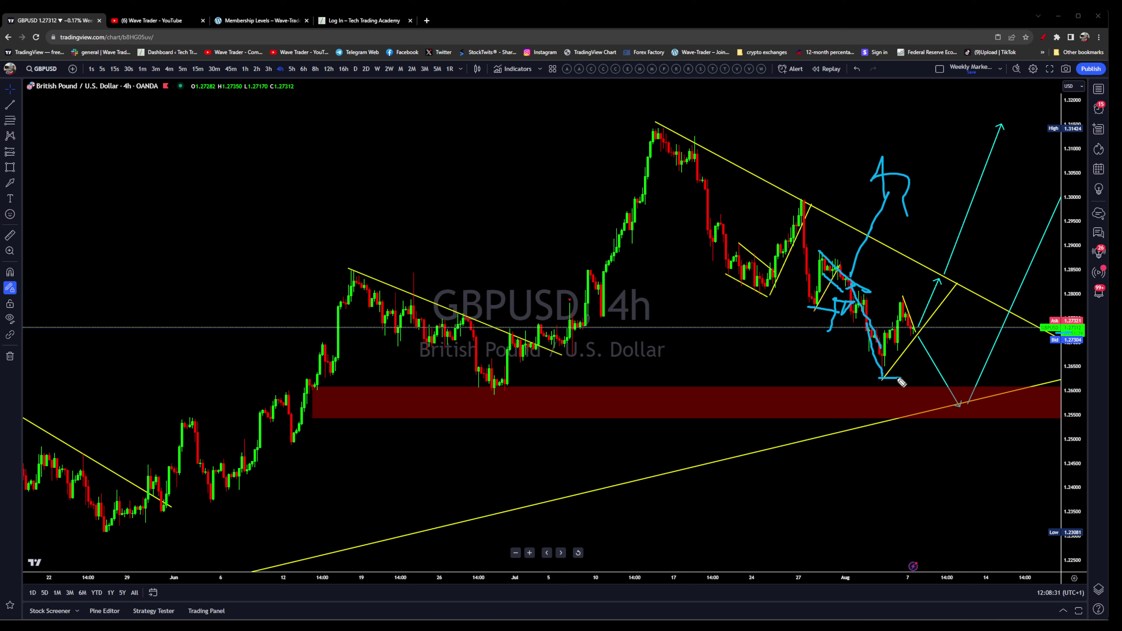
pyautogui.press('Escape')
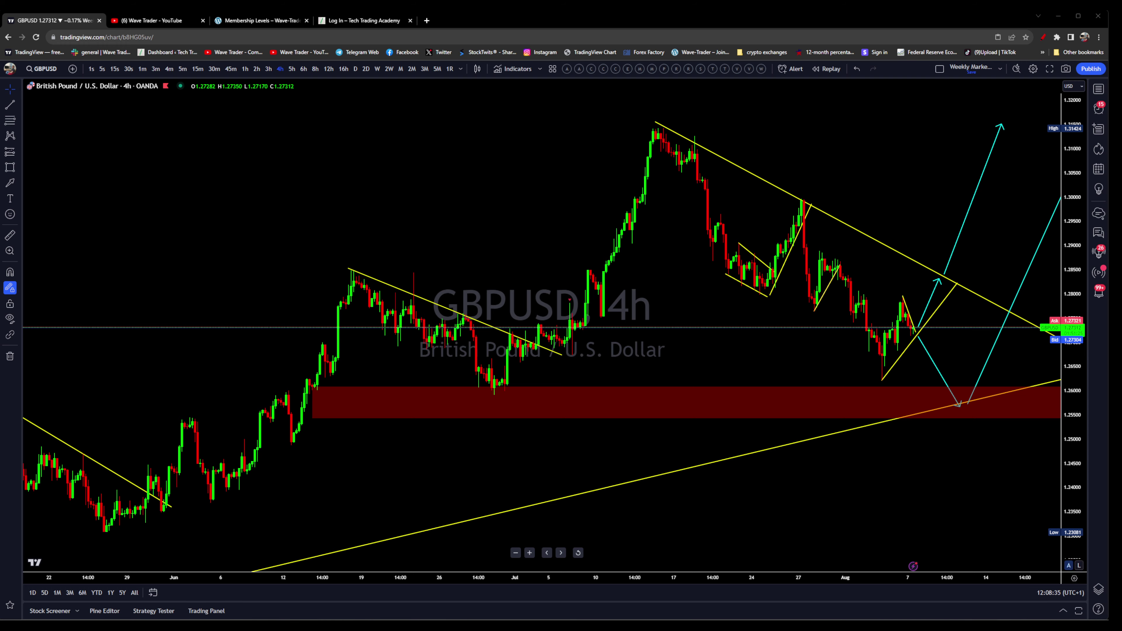
# Step: Sketch an upward path and a downward path from the start-of-August price on the 4-hour chart
pyautogui.moveTo(1004, 482); pyautogui.dragTo(834, 491)
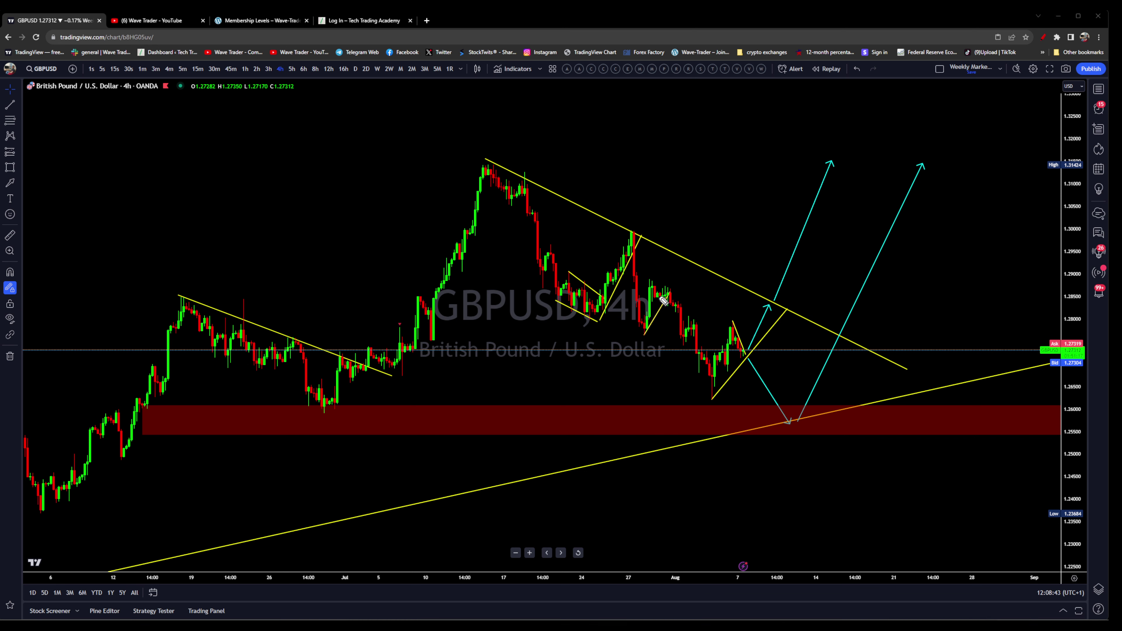
pyautogui.moveTo(681, 300); pyautogui.dragTo(727, 218)
pyautogui.moveTo(673, 305); pyautogui.dragTo(713, 406)
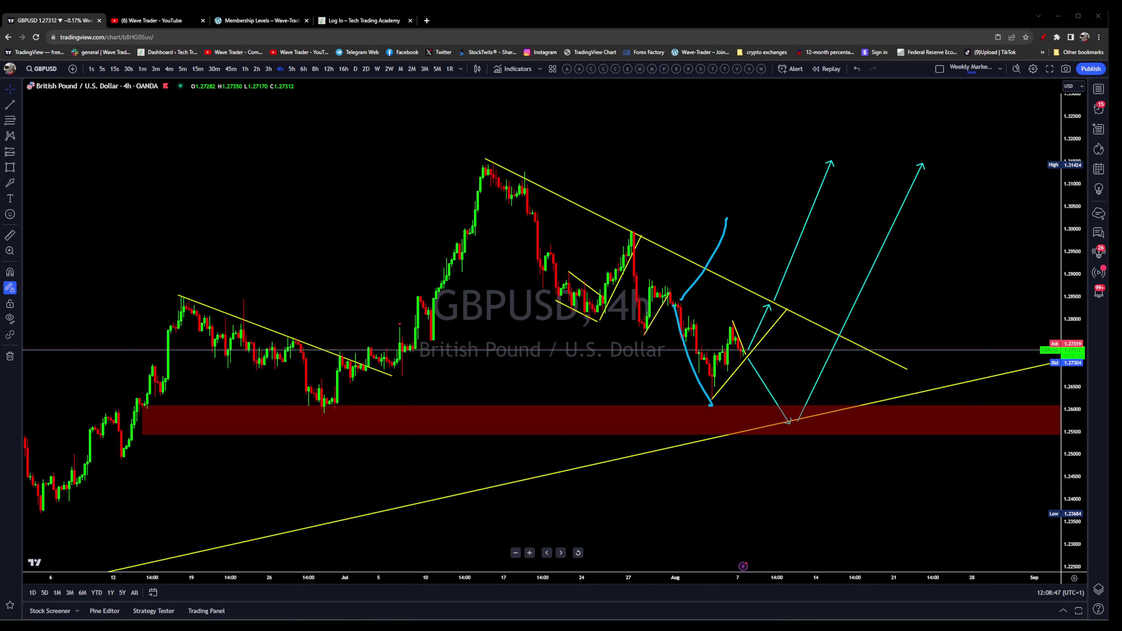
# Step: Switch GBPUSD back to the daily timeframe and bring the whole rising trendline from late 2022 into view
pyautogui.click(357, 69)
pyautogui.scroll(-5, 796, 461)
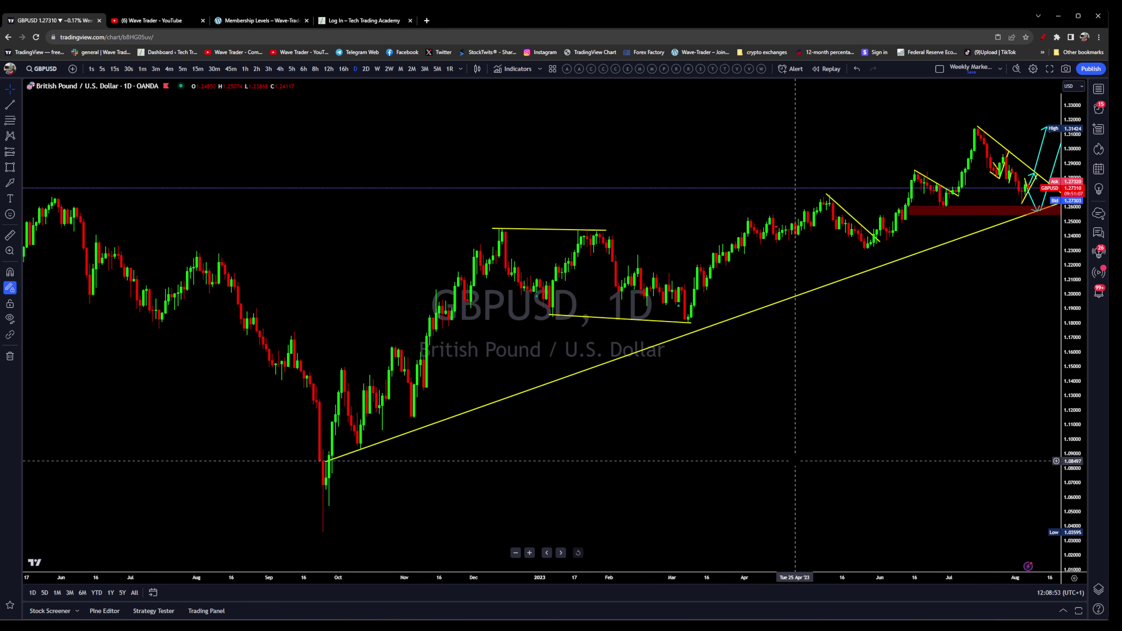
pyautogui.hscroll(3, 786, 451)
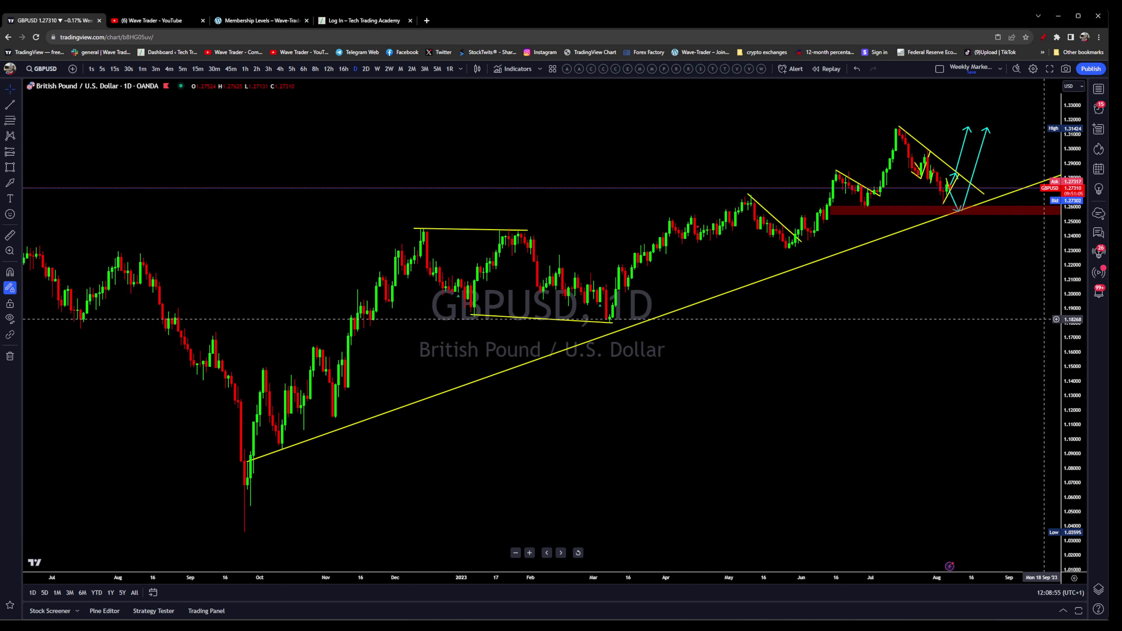
pyautogui.moveTo(905, 365); pyautogui.dragTo(856, 417)
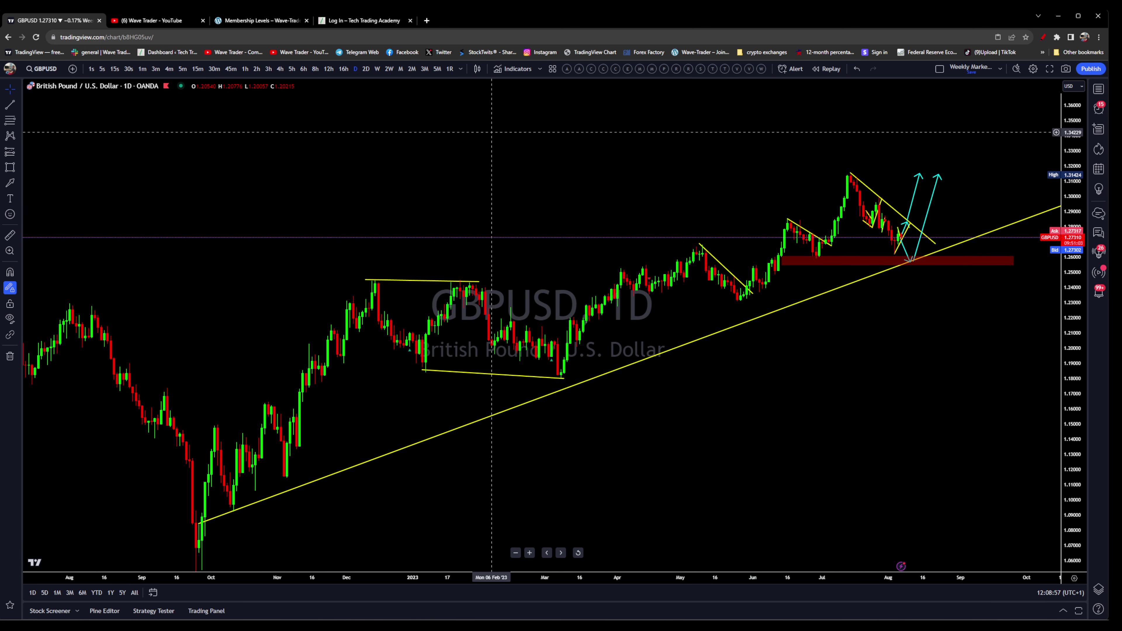
# Step: Apply the indicator set with EMA and SMMA moving averages and a histogram pane to the daily chart
pyautogui.click(582, 69)
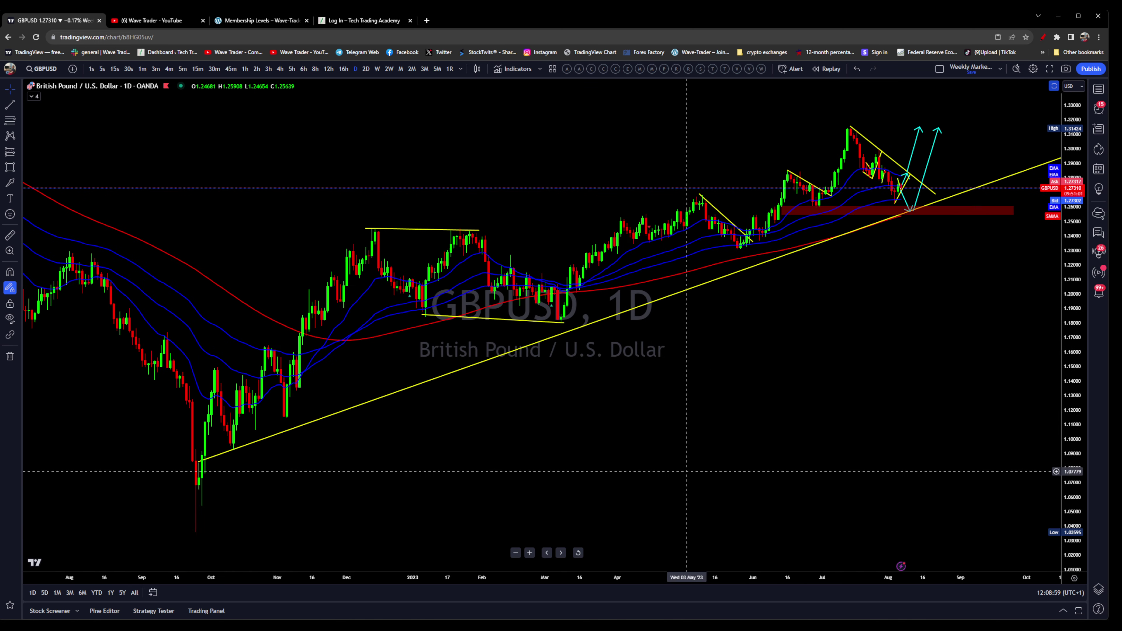
pyautogui.click(578, 553)
pyautogui.doubleClick(779, 404)
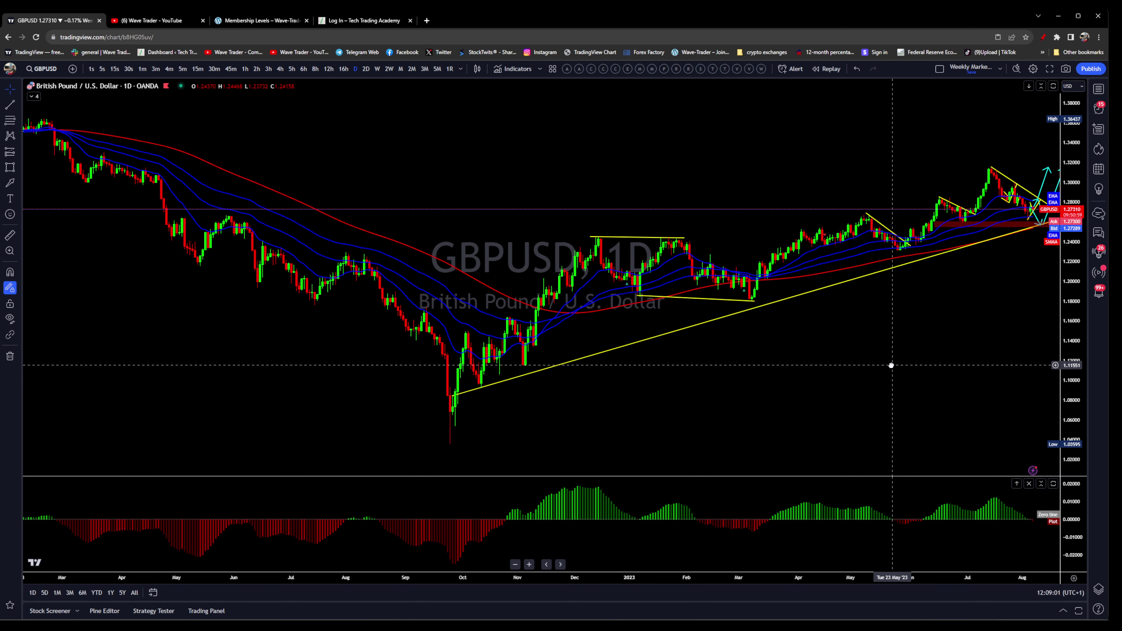
pyautogui.moveTo(928, 359); pyautogui.dragTo(702, 369)
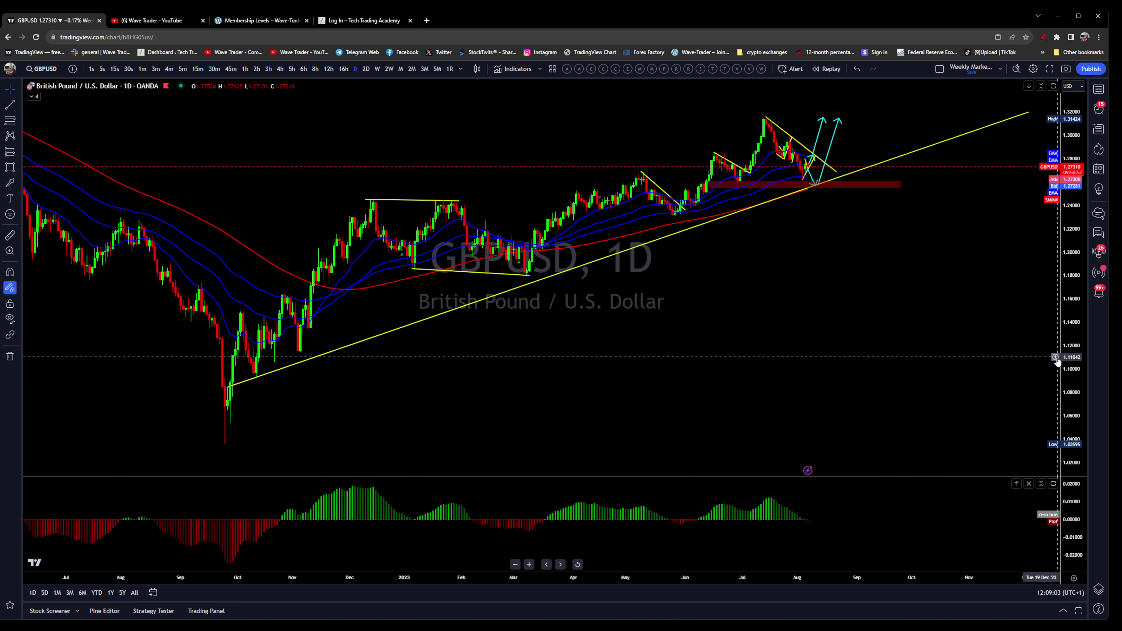
pyautogui.moveTo(1072, 359); pyautogui.dragTo(1071, 337)
pyautogui.scroll(-1, 924, 338)
pyautogui.moveTo(835, 366); pyautogui.dragTo(784, 381)
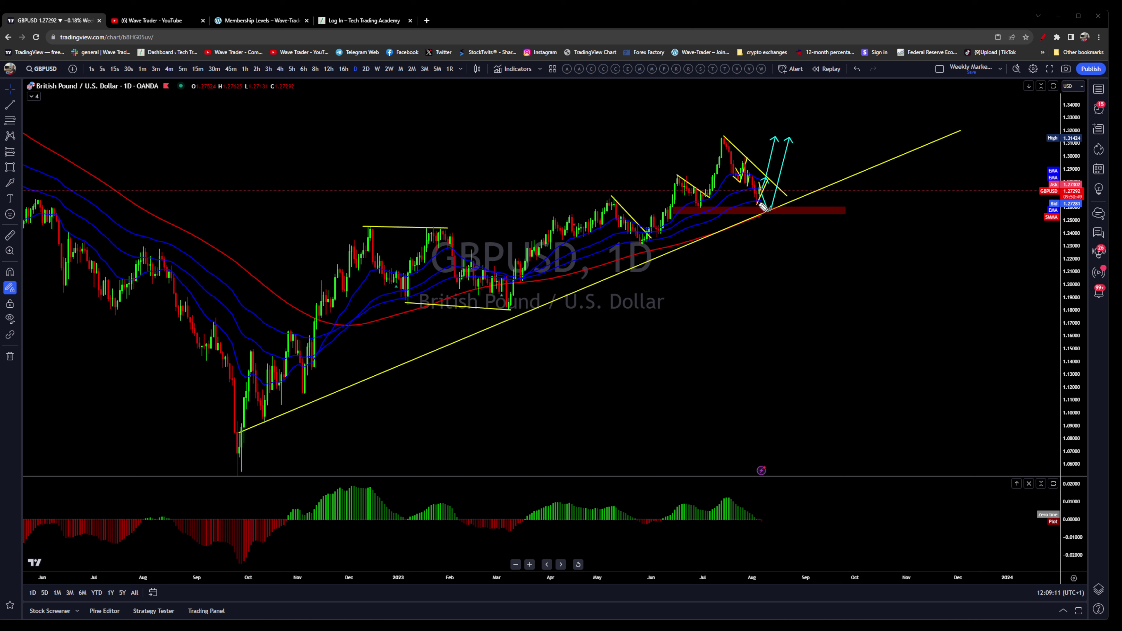
# Step: Sketch upward paths from the red support zone and mark the July high on the daily chart, and clear the marks
pyautogui.moveTo(759, 204); pyautogui.dragTo(788, 134)
pyautogui.moveTo(712, 139); pyautogui.dragTo(729, 138)
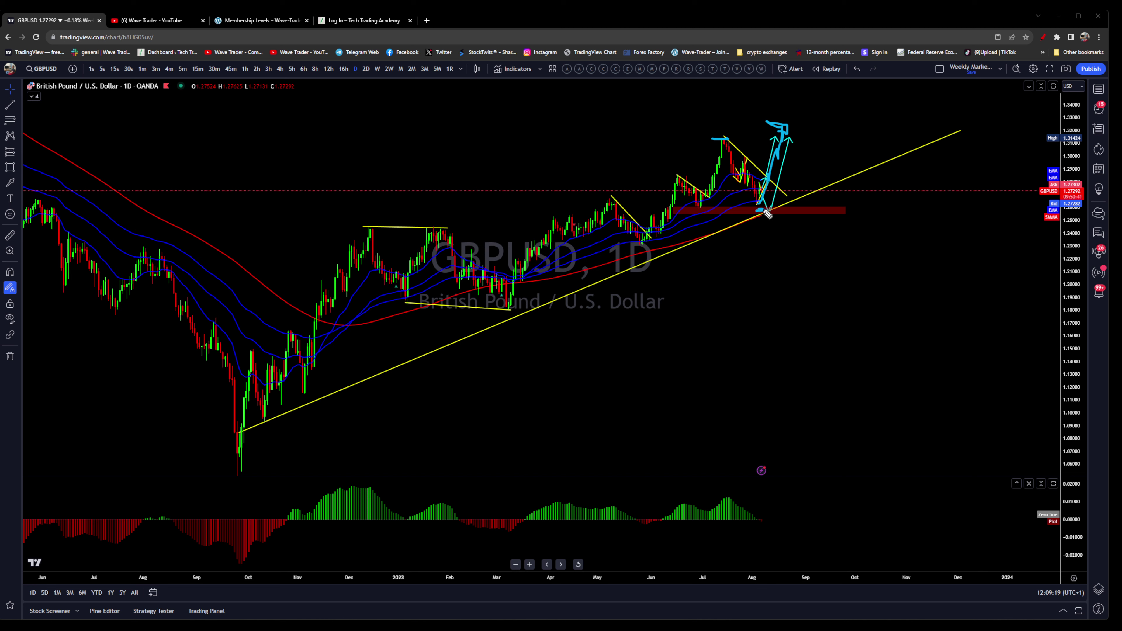
pyautogui.moveTo(705, 209)
pyautogui.mouseDown()
pyautogui.moveTo(724, 212)
pyautogui.moveTo(786, 181)
pyautogui.moveTo(808, 128)
pyautogui.moveTo(833, 134)
pyautogui.moveTo(822, 147)
pyautogui.mouseUp()
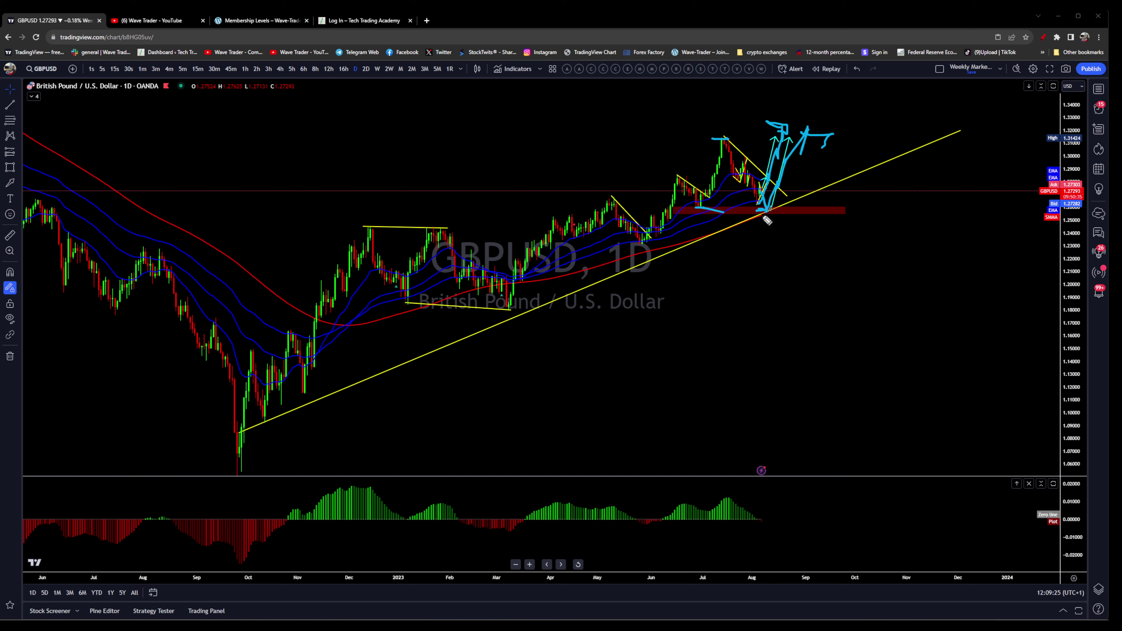
pyautogui.moveTo(514, 281)
pyautogui.mouseDown()
pyautogui.moveTo(501, 299)
pyautogui.moveTo(518, 279)
pyautogui.mouseUp()
pyautogui.moveTo(414, 288)
pyautogui.mouseDown()
pyautogui.moveTo(403, 302)
pyautogui.moveTo(415, 289)
pyautogui.mouseUp()
pyautogui.press('Escape')
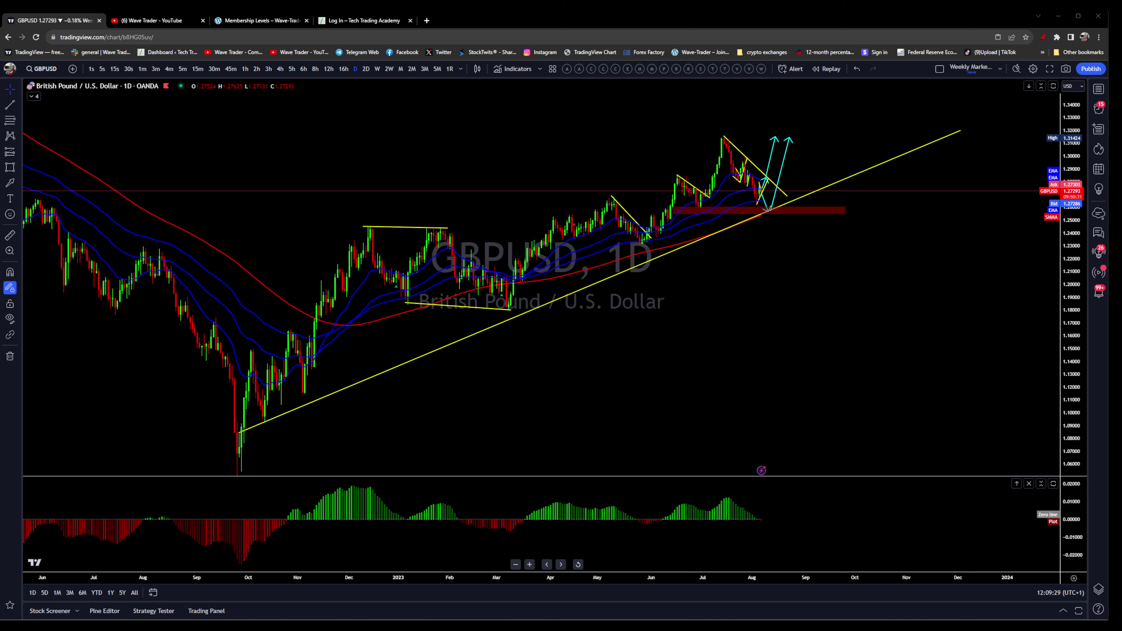
# Step: View the published idea "GBPUSD Buy the Breakout" linked on the chart and close it
pyautogui.click(502, 297)
pyautogui.click(834, 312)
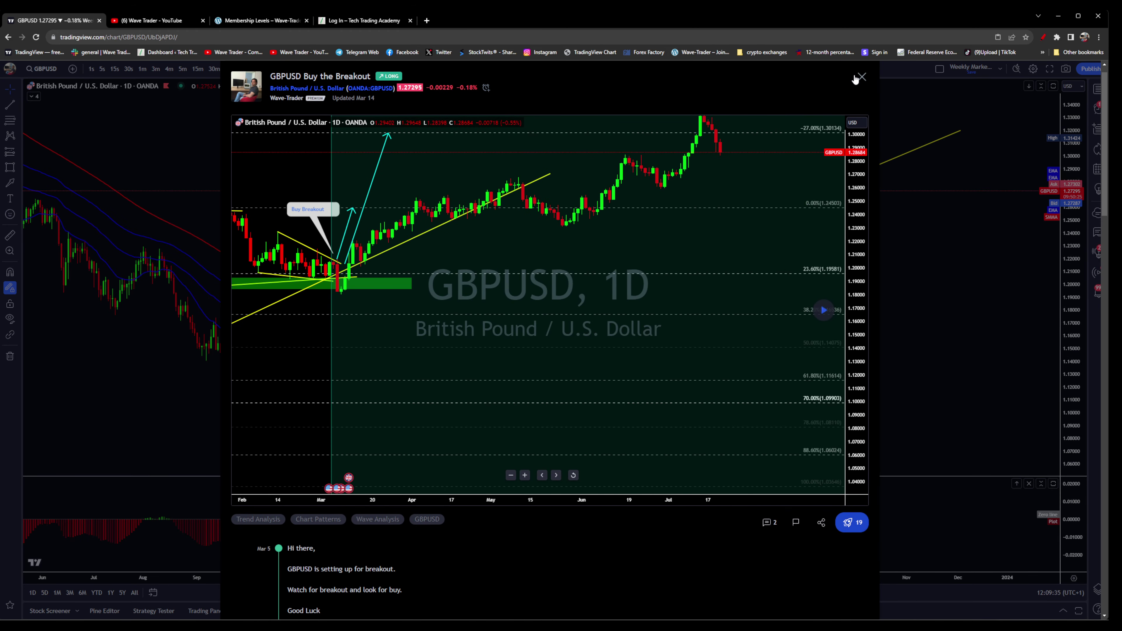
pyautogui.click(858, 77)
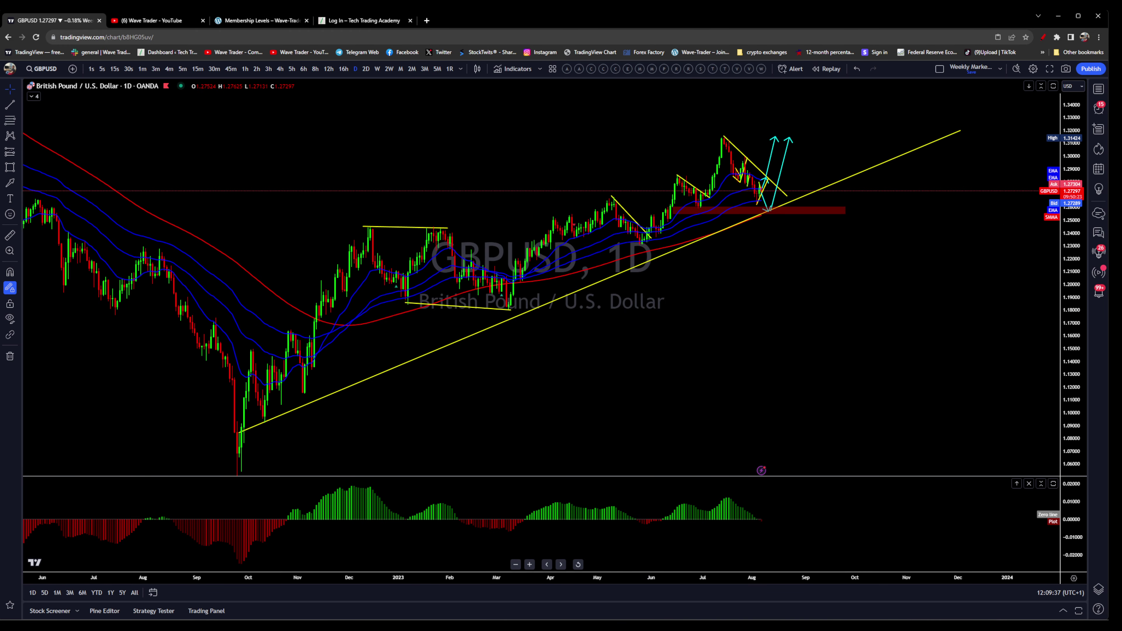
# Step: Trace the May–June and July breakout rallies and a potential upward move from the August low on the daily chart
pyautogui.moveTo(617, 226)
pyautogui.mouseDown()
pyautogui.moveTo(639, 248)
pyautogui.moveTo(671, 174)
pyautogui.moveTo(734, 130)
pyautogui.mouseUp()
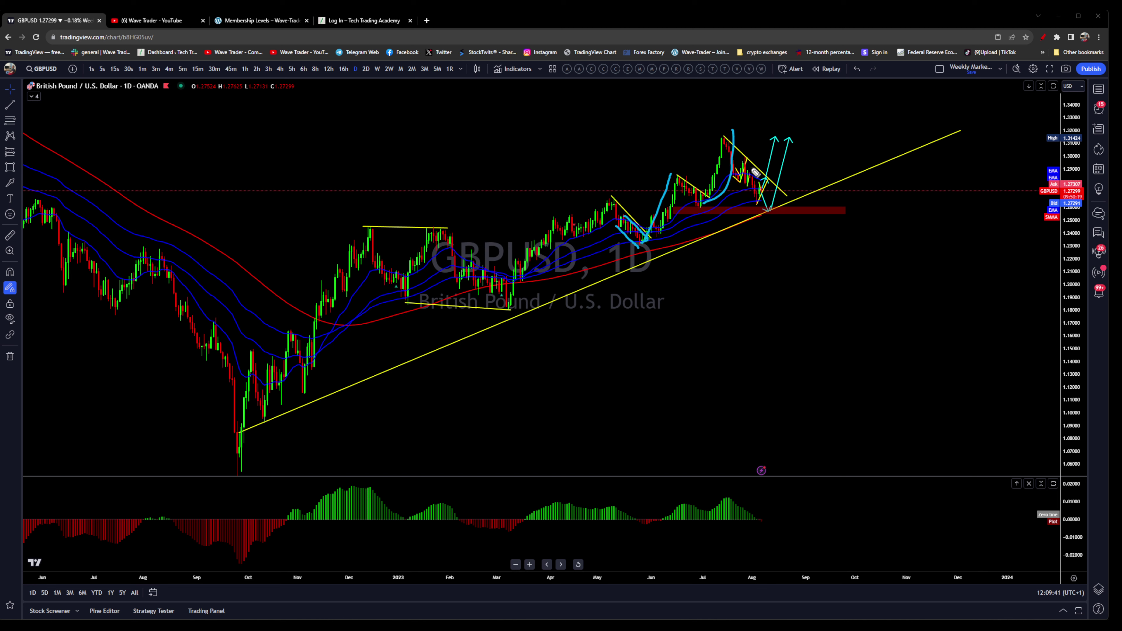
pyautogui.moveTo(763, 199); pyautogui.dragTo(781, 147)
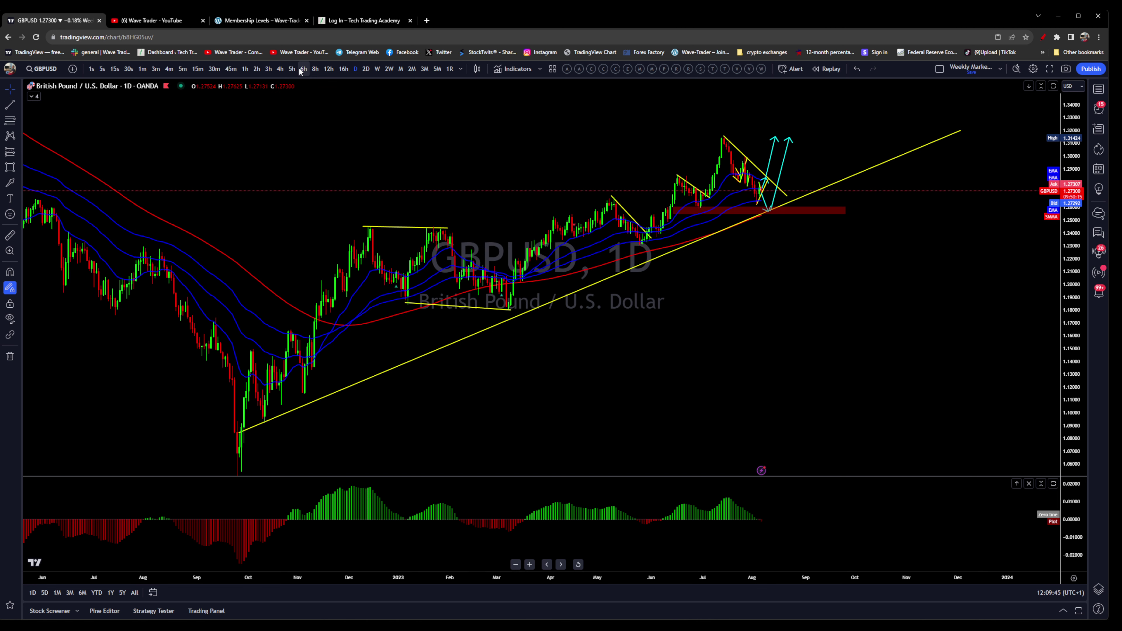
# Step: Switch GBPUSD to the 4-hour timeframe and reset the chart view with the indicators displayed
pyautogui.click(280, 69)
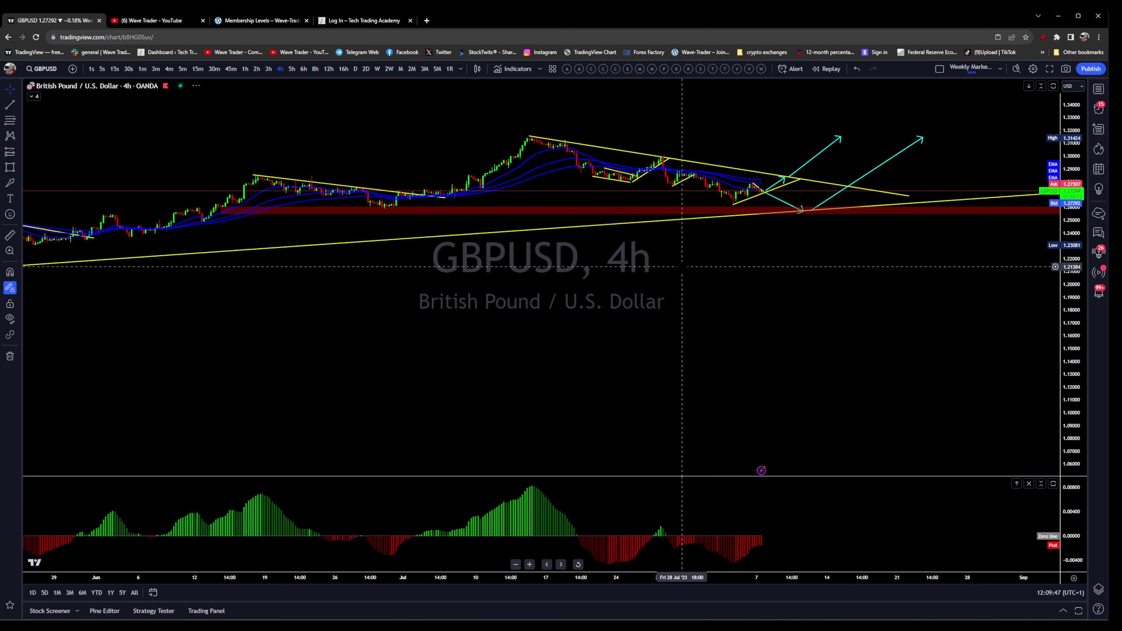
pyautogui.click(579, 565)
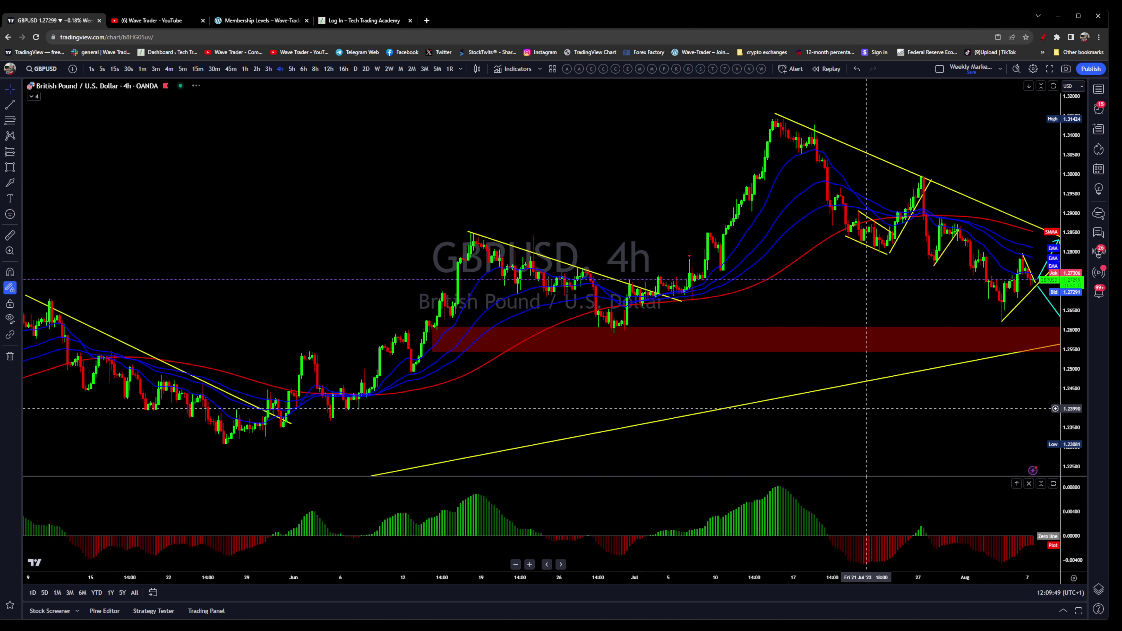
# Step: Bring the projected paths on the 4-hour chart into view and maximize the price pane so the histogram is hidden
pyautogui.moveTo(947, 422); pyautogui.dragTo(610, 442)
pyautogui.scroll(2, 670, 375)
pyautogui.moveTo(908, 241); pyautogui.dragTo(949, 241)
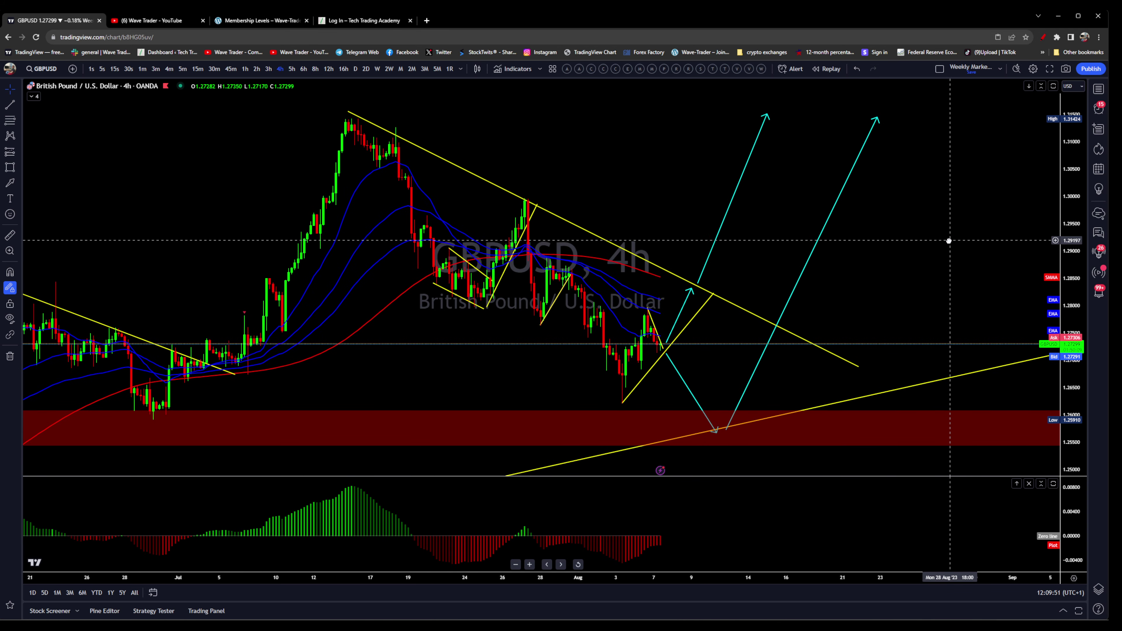
pyautogui.doubleClick(949, 242)
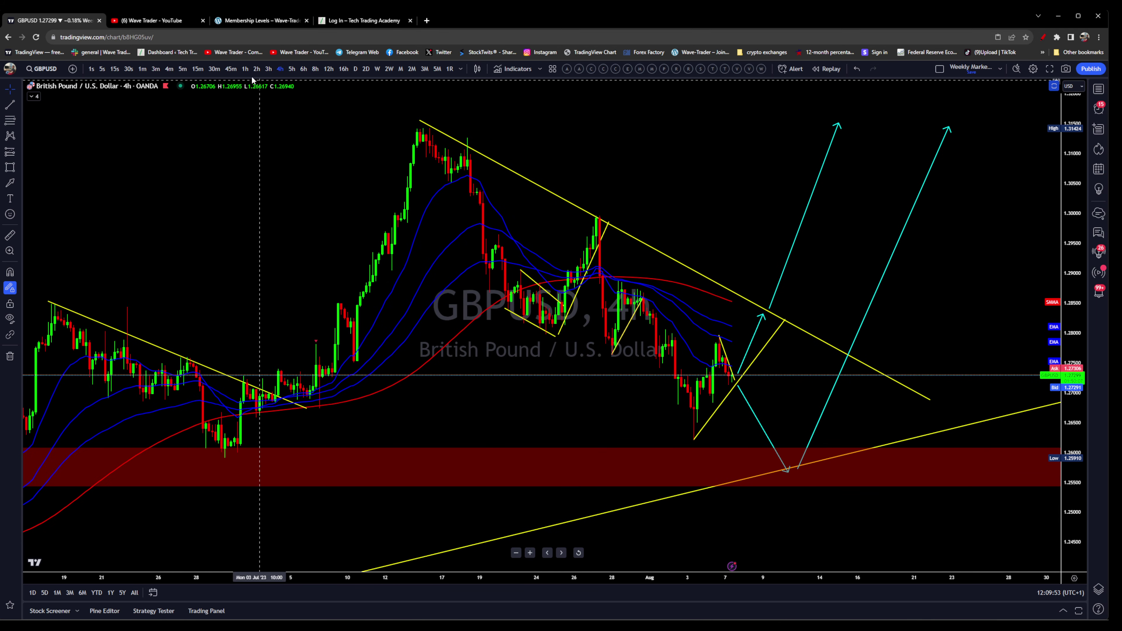
# Step: Check the 1-hour timeframe briefly, return to 4-hour and frame the falling trendline, red zone and projected paths
pyautogui.click(245, 69)
pyautogui.click(280, 69)
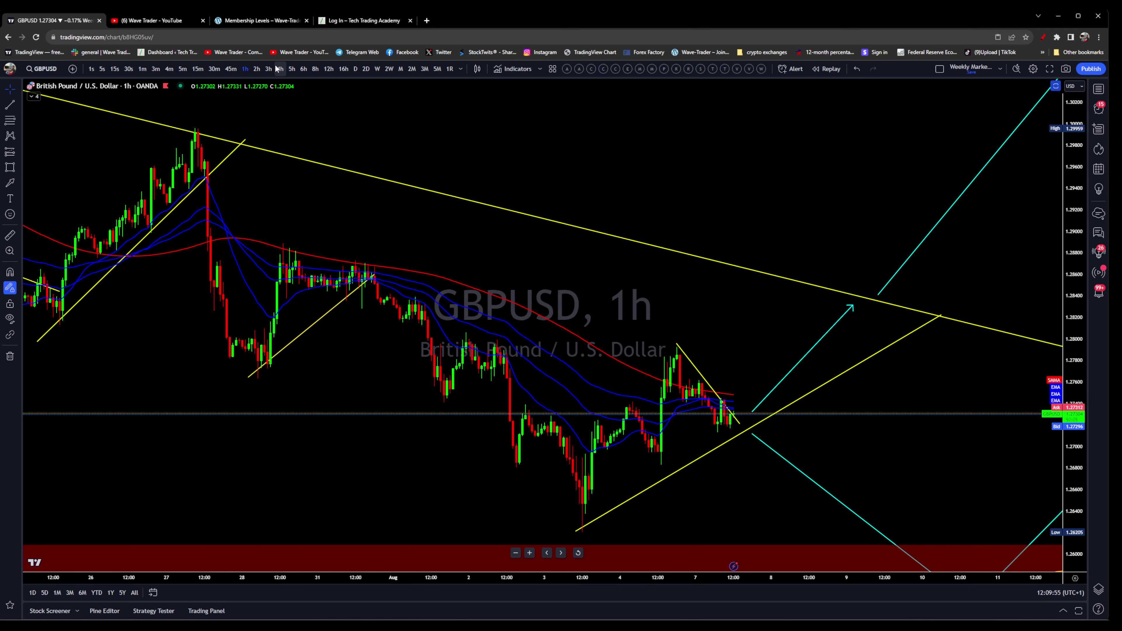
pyautogui.scroll(1, 901, 327)
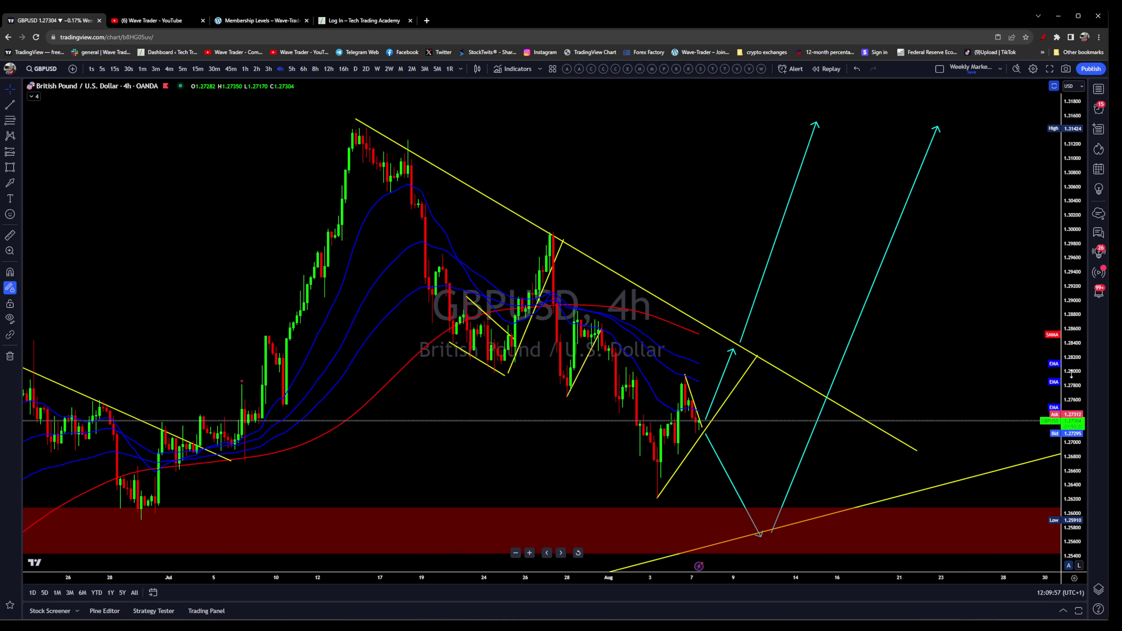
pyautogui.moveTo(1073, 349); pyautogui.dragTo(1072, 375)
pyautogui.moveTo(941, 361); pyautogui.dragTo(959, 321)
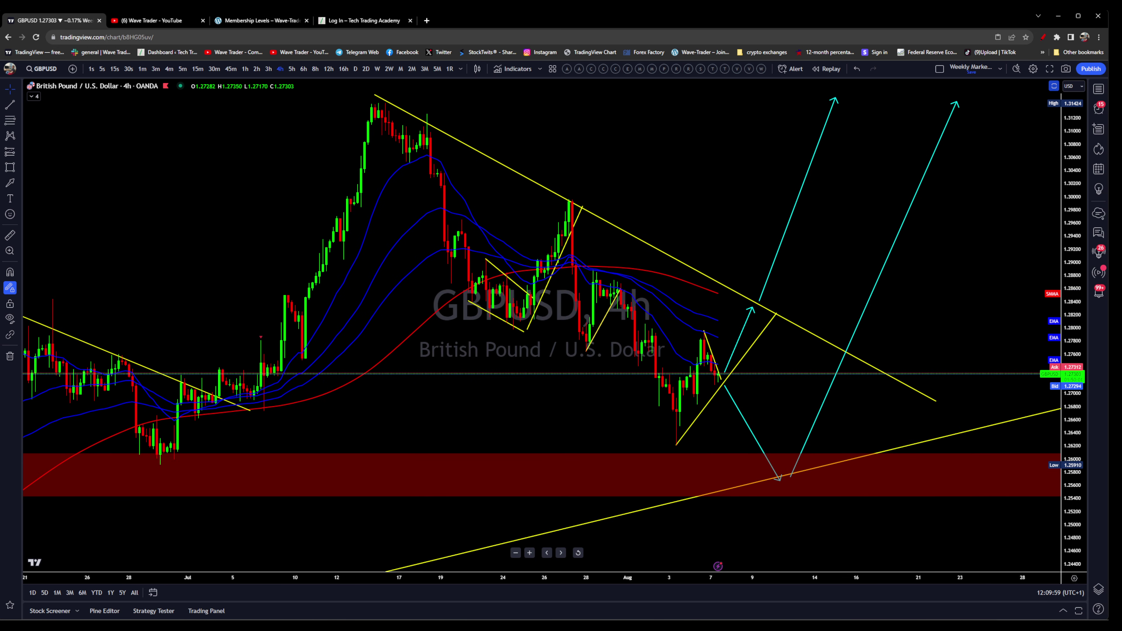
# Step: Circle the August rebound, sketch a drop into the red zone, underline the August and late-June lows, and clear the marks
pyautogui.moveTo(681, 393)
pyautogui.mouseDown()
pyautogui.moveTo(705, 347)
pyautogui.moveTo(698, 413)
pyautogui.moveTo(695, 377)
pyautogui.moveTo(716, 379)
pyautogui.moveTo(743, 460)
pyautogui.moveTo(757, 468)
pyautogui.mouseUp()
pyautogui.moveTo(722, 388); pyautogui.dragTo(713, 403)
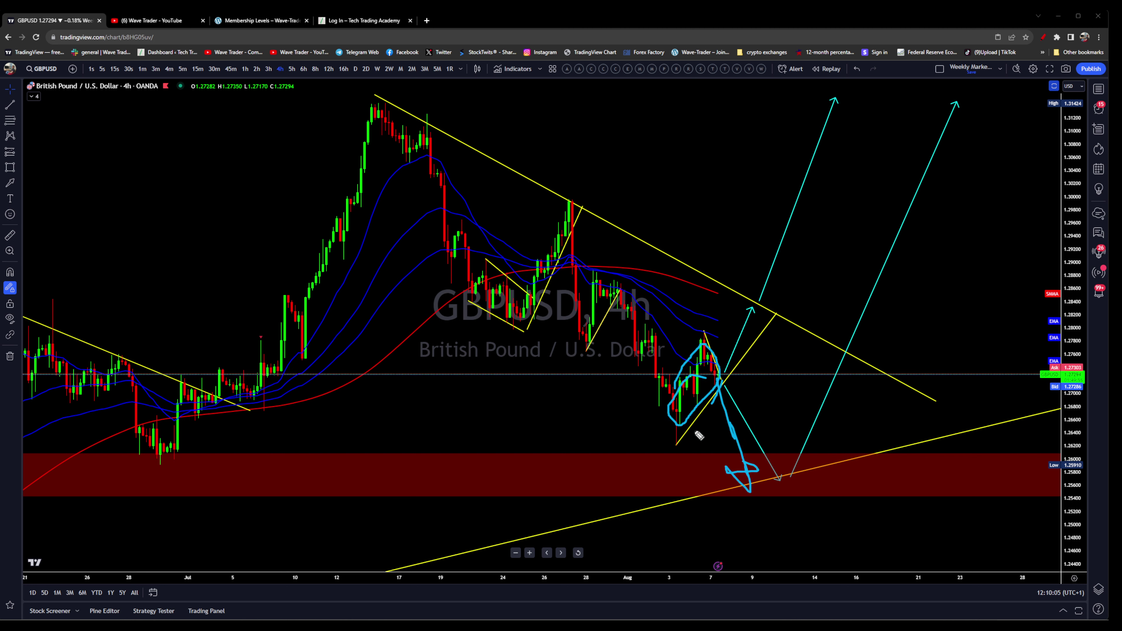
pyautogui.moveTo(682, 444); pyautogui.dragTo(657, 446)
pyautogui.moveTo(169, 464); pyautogui.dragTo(315, 442)
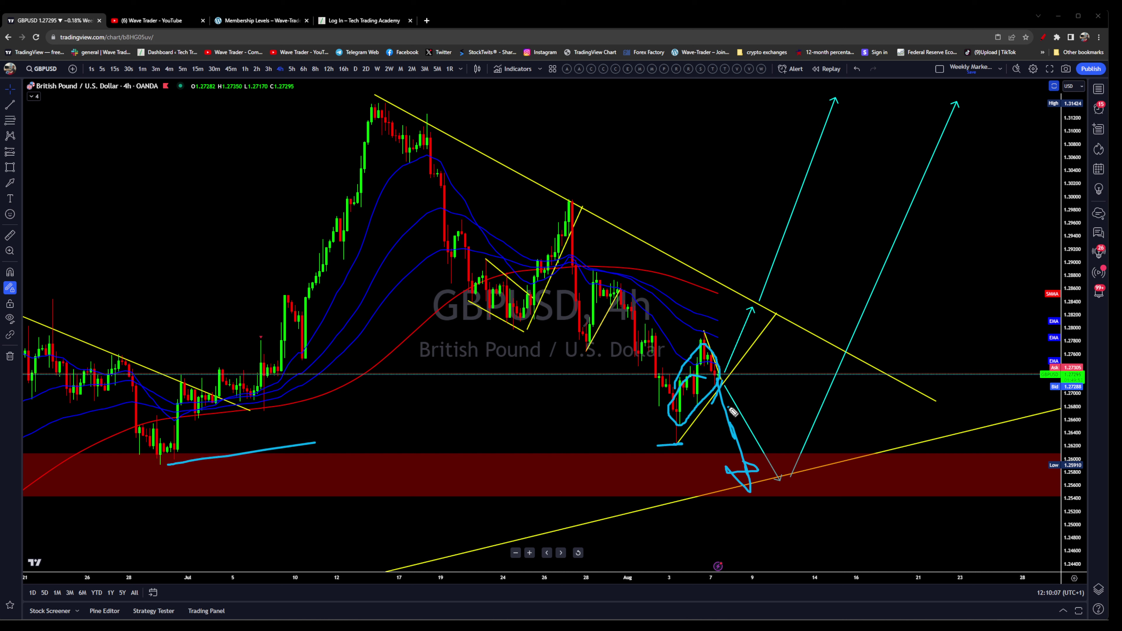
pyautogui.hotkey('ctrl', 'shift', '7')
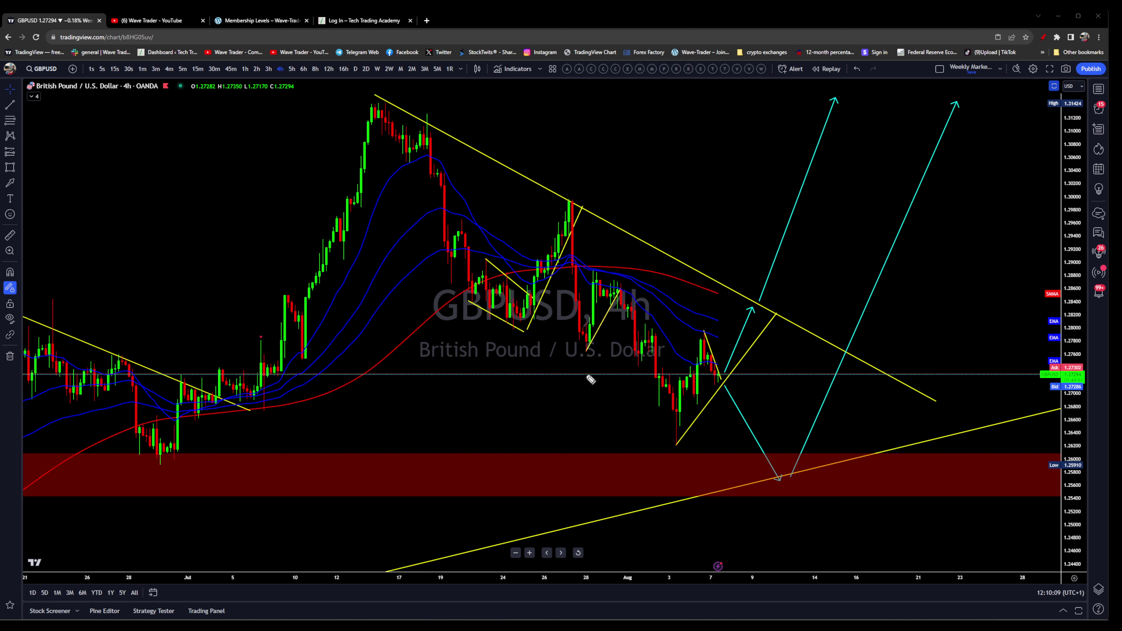
# Step: Sketch a direct rally towards the July high and a rally after a dip into the red zone, and clear the marks
pyautogui.moveTo(706, 364)
pyautogui.mouseDown()
pyautogui.moveTo(720, 376)
pyautogui.moveTo(736, 302)
pyautogui.moveTo(737, 139)
pyautogui.moveTo(757, 126)
pyautogui.moveTo(743, 131)
pyautogui.mouseUp()
pyautogui.moveTo(356, 102); pyautogui.dragTo(474, 99)
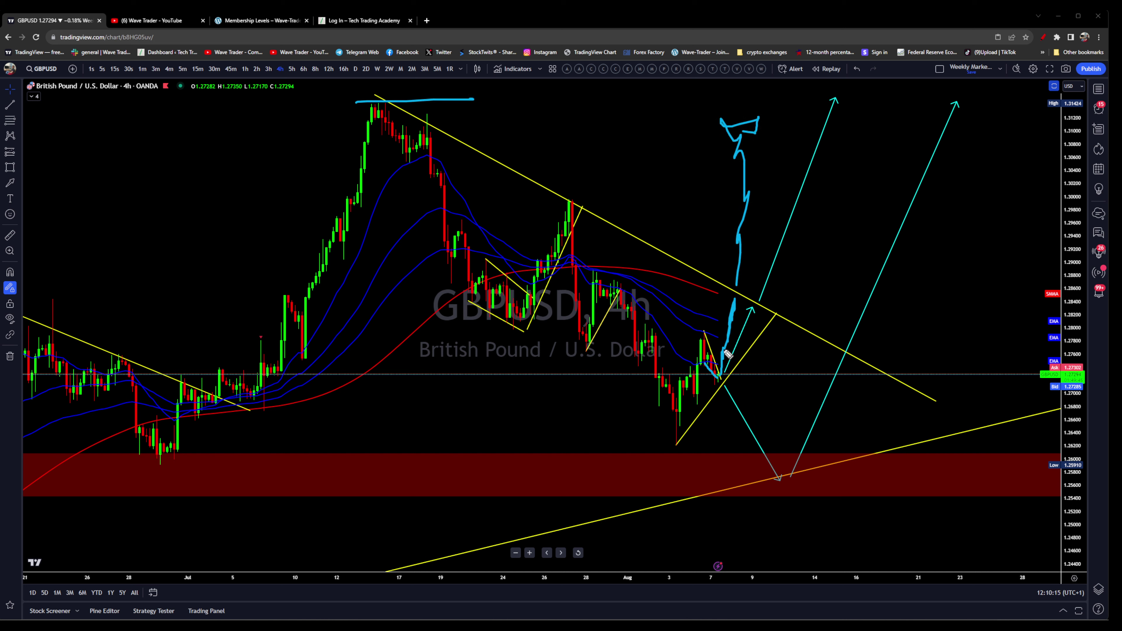
pyautogui.moveTo(719, 351); pyautogui.dragTo(740, 353)
pyautogui.moveTo(682, 420)
pyautogui.mouseDown()
pyautogui.moveTo(727, 391)
pyautogui.moveTo(757, 455)
pyautogui.moveTo(777, 467)
pyautogui.moveTo(873, 133)
pyautogui.moveTo(864, 105)
pyautogui.mouseUp()
pyautogui.moveTo(755, 472); pyautogui.dragTo(808, 478)
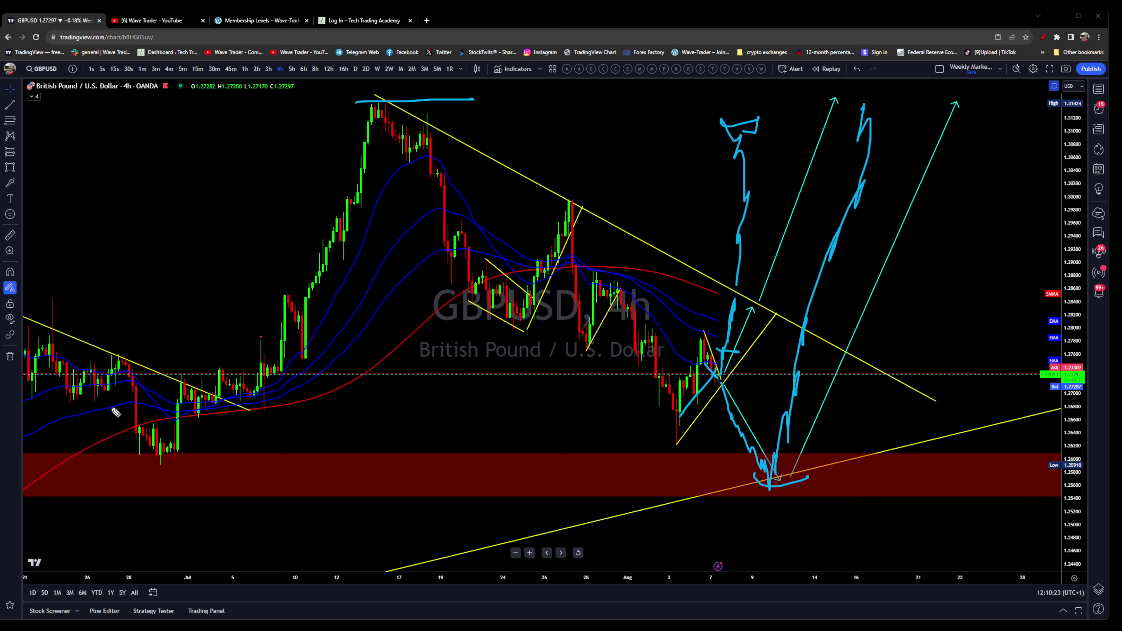
pyautogui.hotkey('ctrl', 'z')
pyautogui.press('Escape')
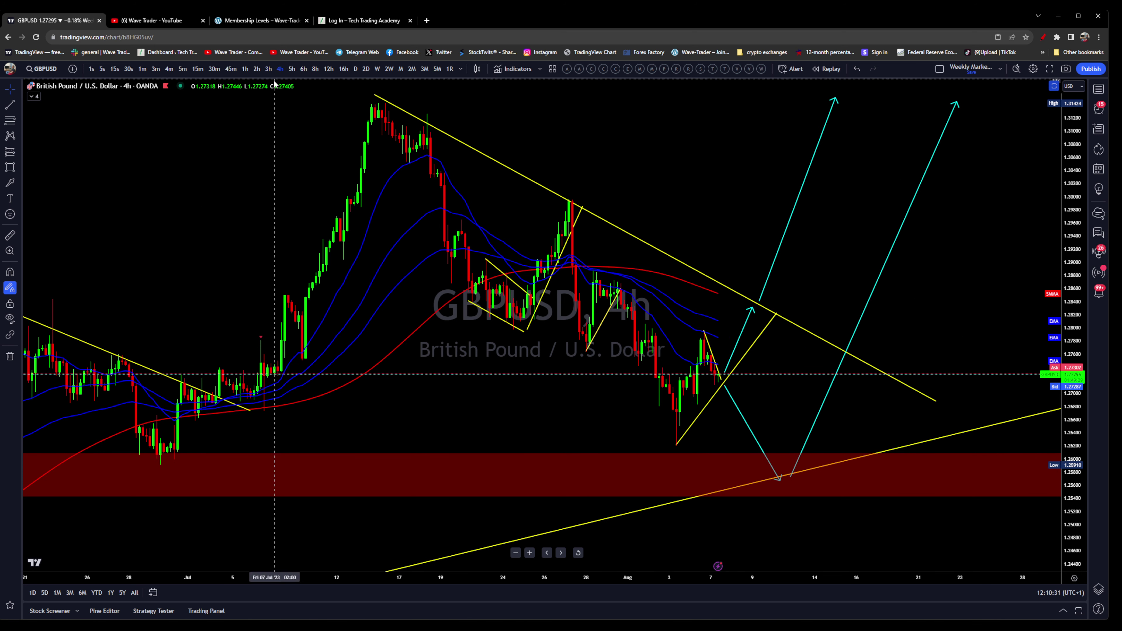
# Step: Switch GBPUSD to the 1-hour timeframe without the moving averages, showing July to August and the projected paths
pyautogui.click(245, 69)
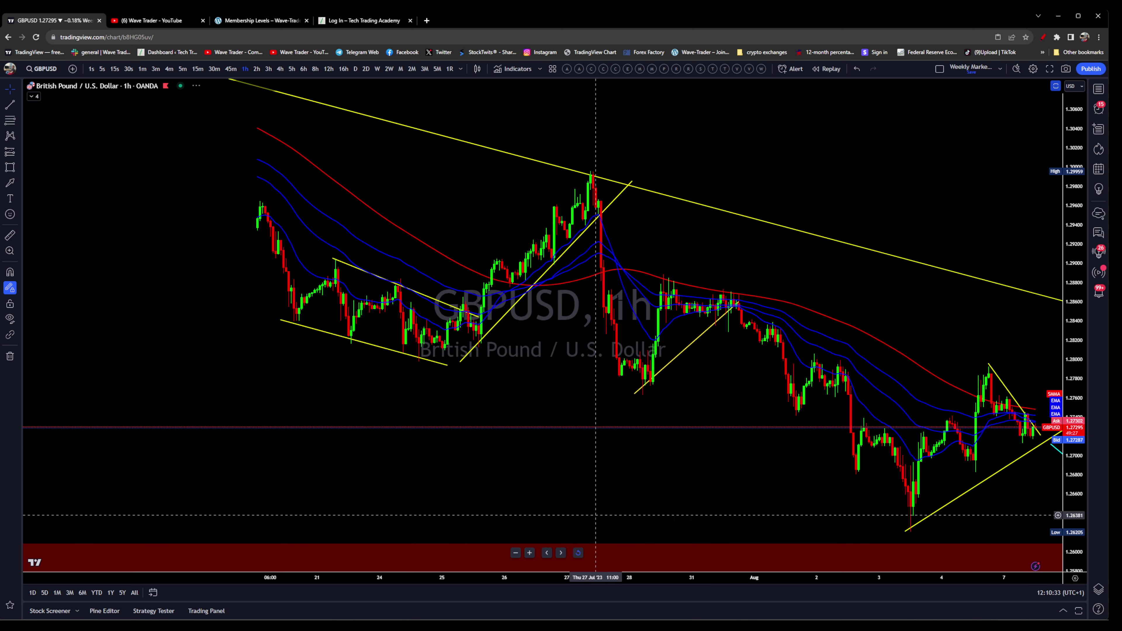
pyautogui.click(630, 70)
pyautogui.scroll(-3, 923, 262)
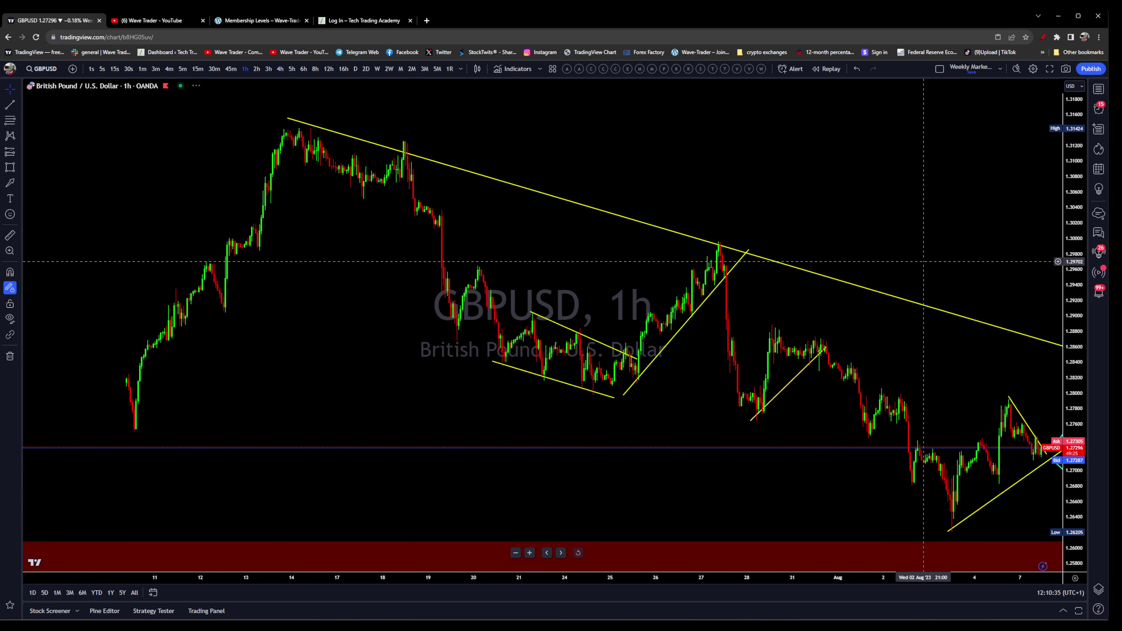
pyautogui.scroll(-1, 924, 261)
pyautogui.moveTo(926, 261); pyautogui.dragTo(734, 228)
pyautogui.scroll(2, 734, 229)
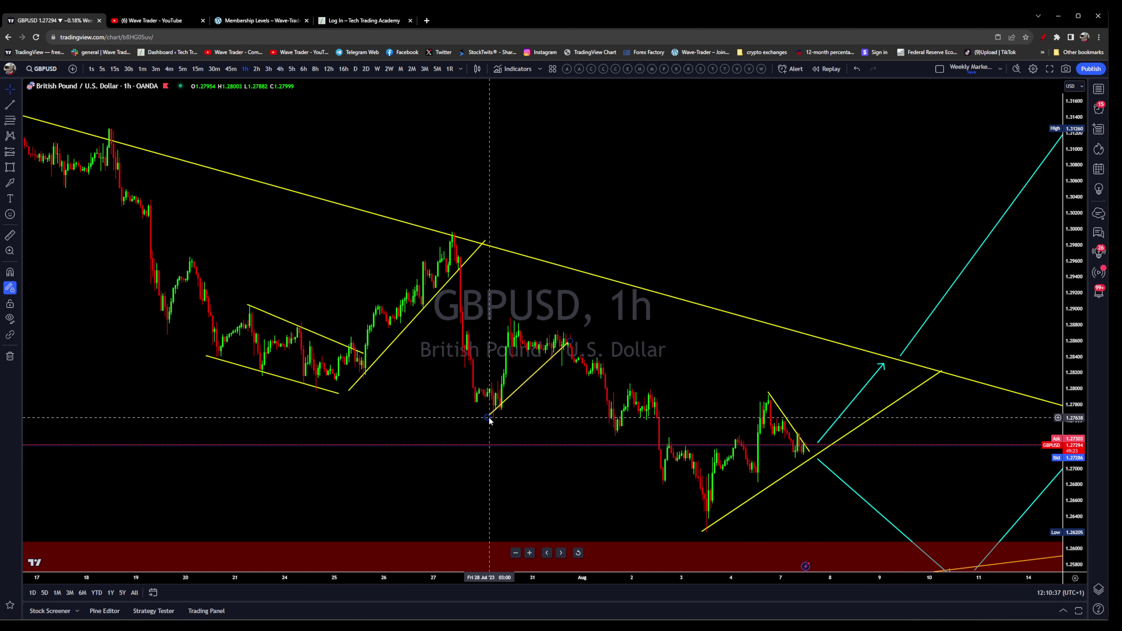
# Step: Align the late-July trendline's start with the July 28 low and add trendlines under the August 1–2 consolidation and over the August 4 pullback
pyautogui.moveTo(488, 418); pyautogui.dragTo(496, 415)
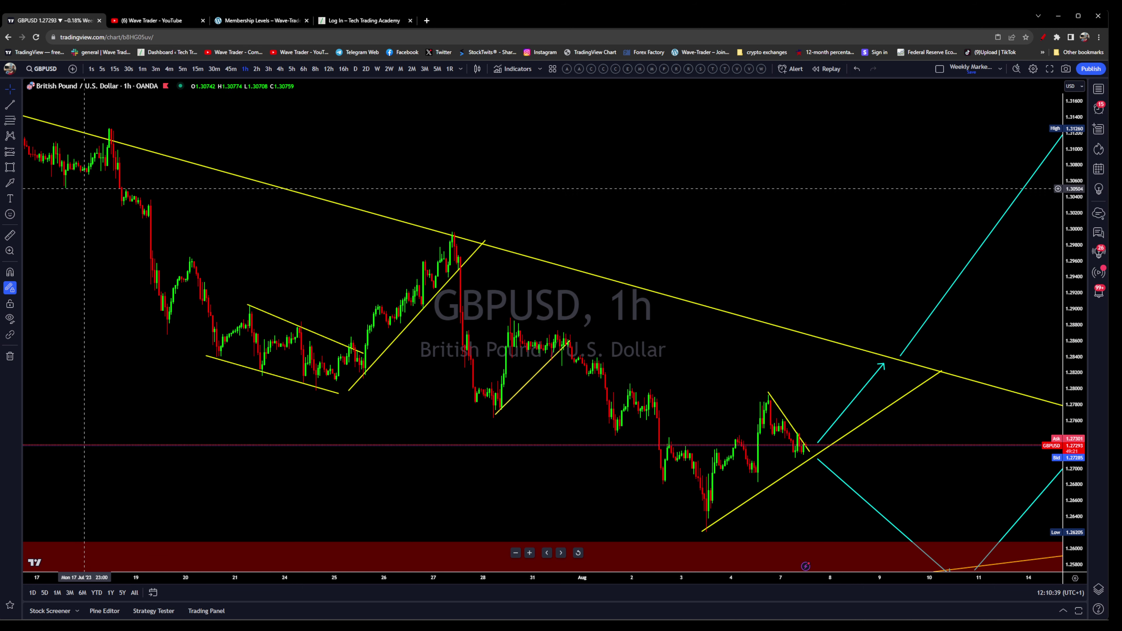
pyautogui.click(10, 104)
pyautogui.moveTo(614, 436); pyautogui.dragTo(669, 408)
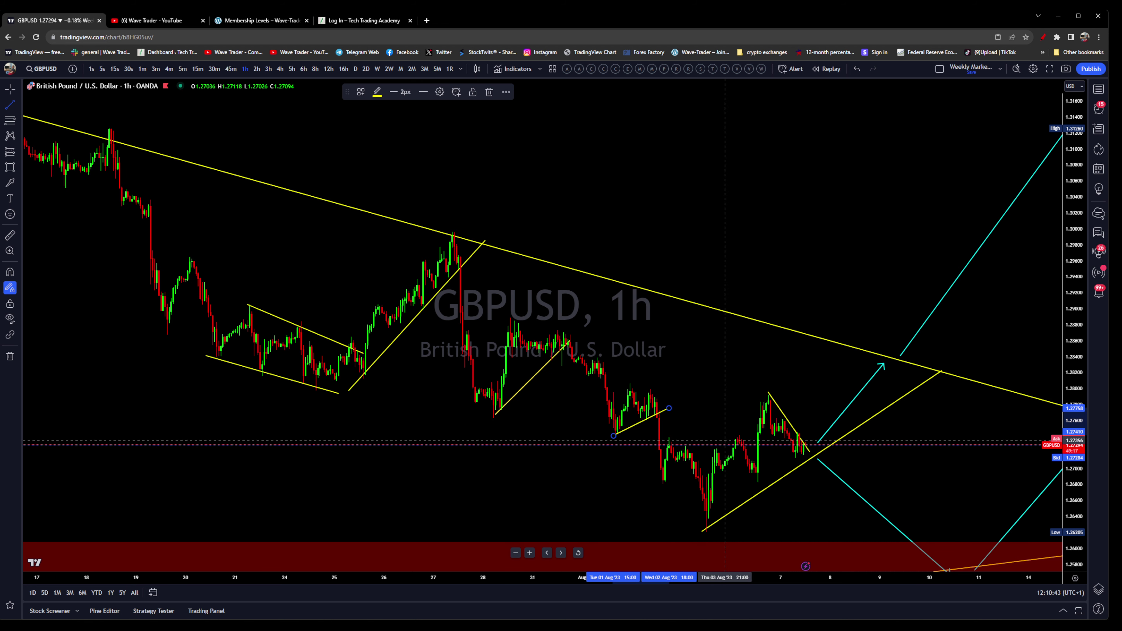
pyautogui.click(738, 433)
pyautogui.click(760, 467)
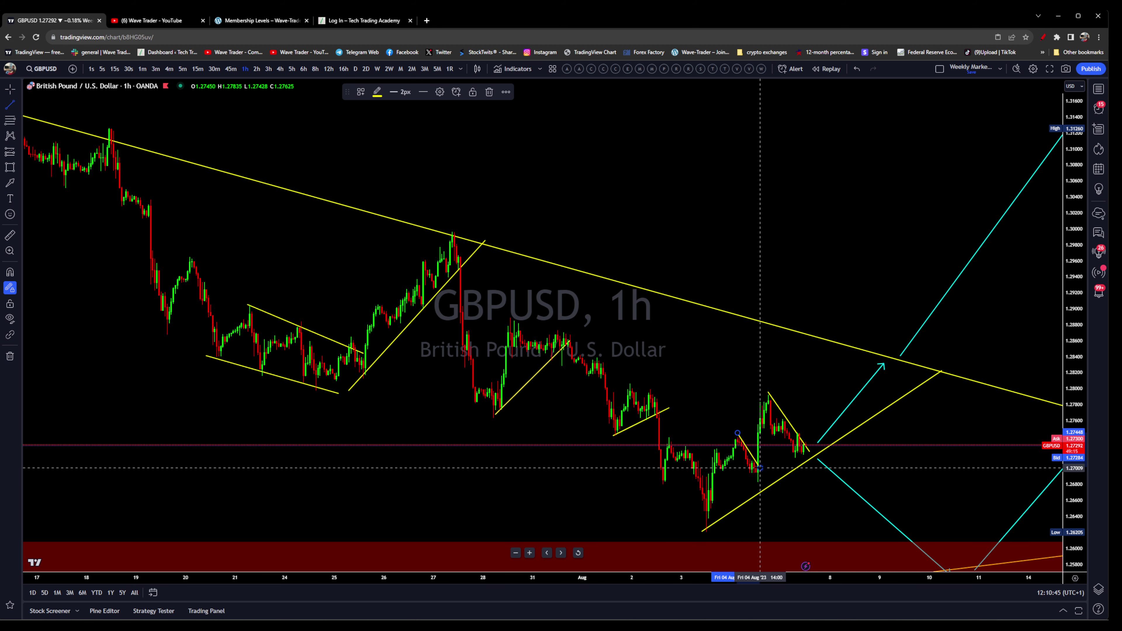
pyautogui.press('Escape')
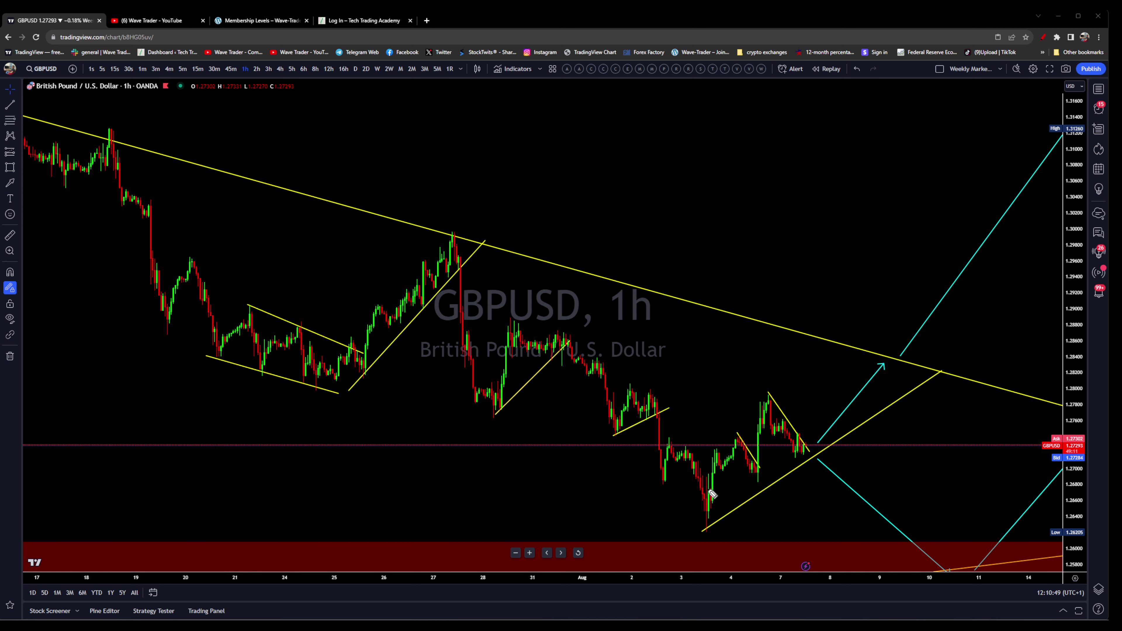
# Step: Outline the early-August pullbacks on the 1-hour chart, sketch successive upward moves from the latest one, and mark the August 4 high
pyautogui.moveTo(702, 476); pyautogui.dragTo(752, 472)
pyautogui.moveTo(772, 402)
pyautogui.mouseDown()
pyautogui.moveTo(801, 436)
pyautogui.moveTo(802, 456)
pyautogui.moveTo(811, 377)
pyautogui.mouseUp()
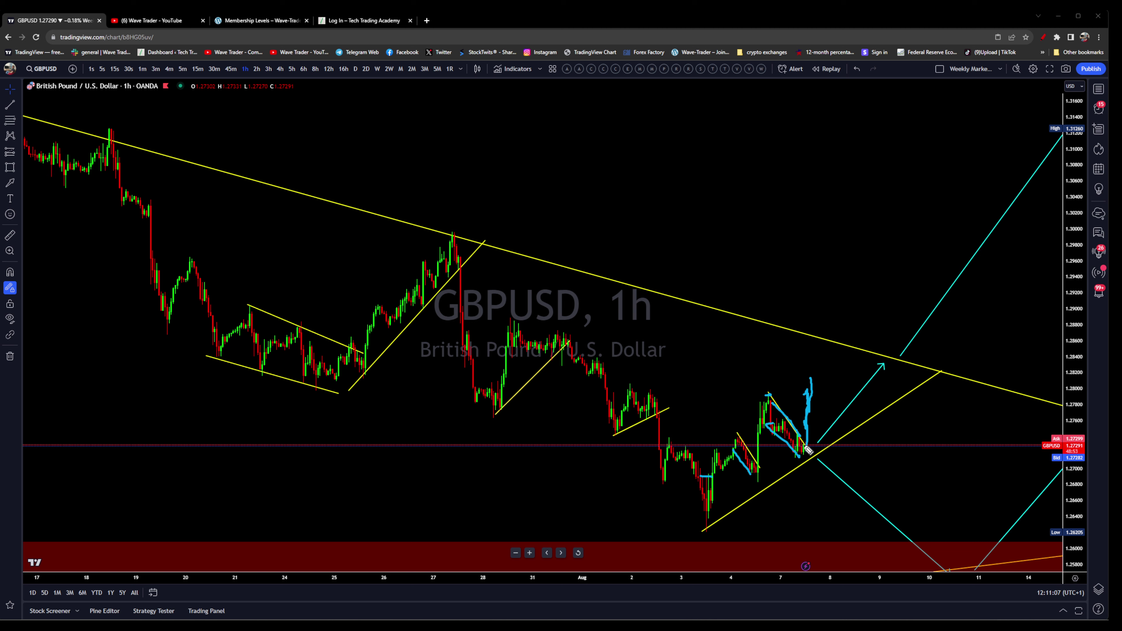
pyautogui.moveTo(808, 451); pyautogui.dragTo(827, 355)
pyautogui.moveTo(840, 440)
pyautogui.mouseDown()
pyautogui.moveTo(853, 350)
pyautogui.moveTo(865, 405)
pyautogui.moveTo(878, 328)
pyautogui.mouseUp()
pyautogui.moveTo(874, 406); pyautogui.dragTo(887, 299)
pyautogui.moveTo(898, 380); pyautogui.dragTo(948, 146)
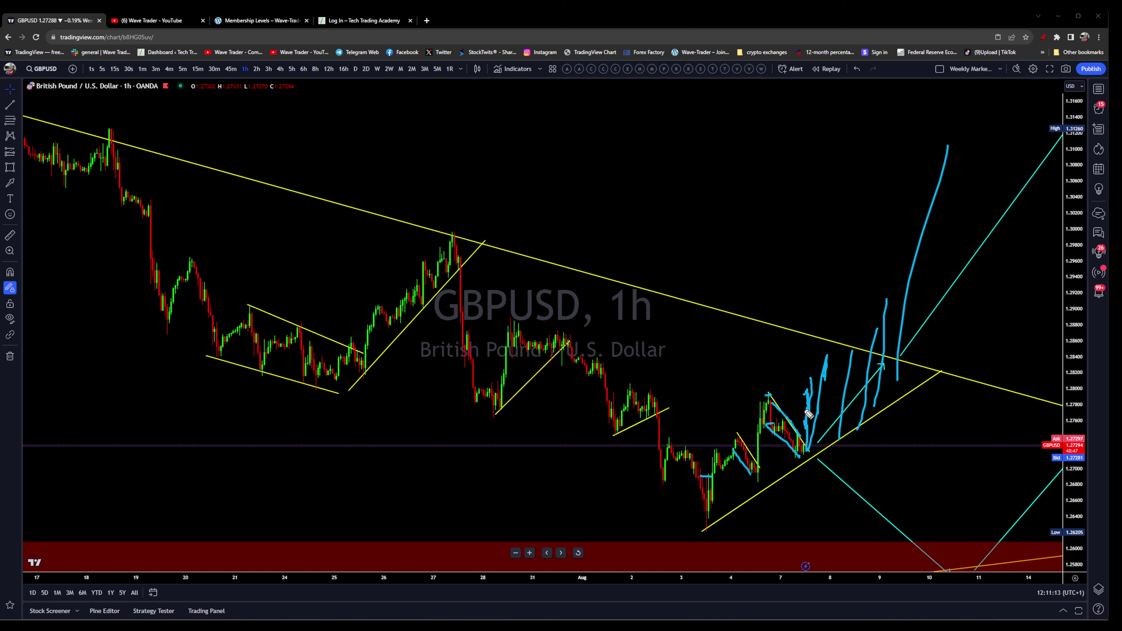
pyautogui.moveTo(759, 393); pyautogui.dragTo(865, 387)
pyautogui.moveTo(818, 430); pyautogui.dragTo(820, 417)
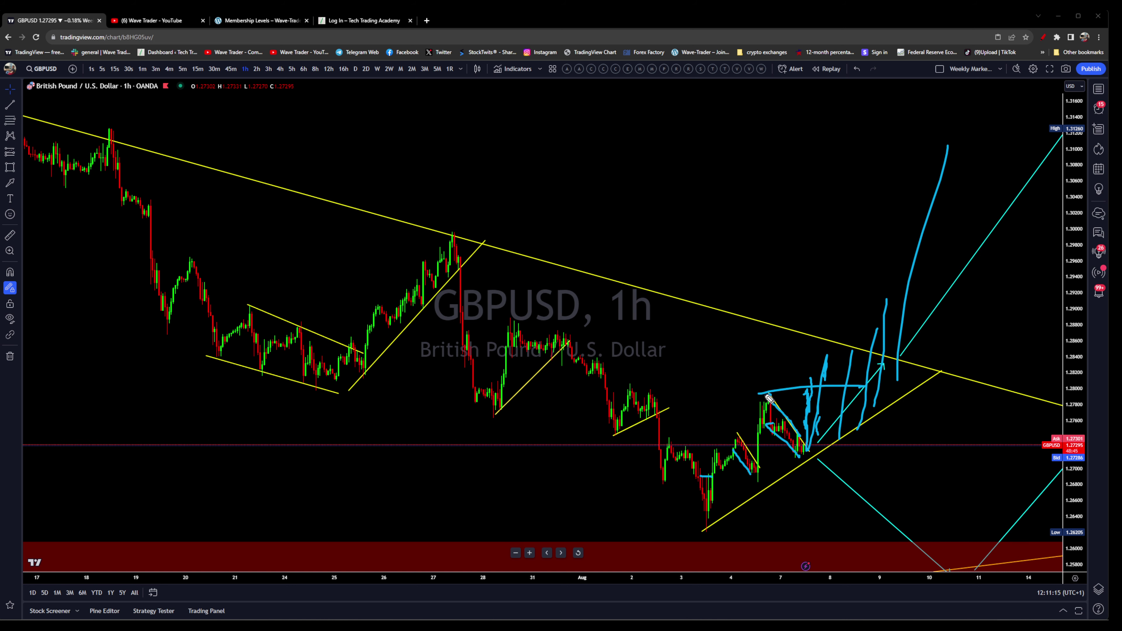
# Step: Sketch a breakdown below the rising trendline towards the red zone, mark the August low, and clear all freehand marks
pyautogui.moveTo(814, 462); pyautogui.dragTo(848, 537)
pyautogui.moveTo(702, 533); pyautogui.dragTo(727, 522)
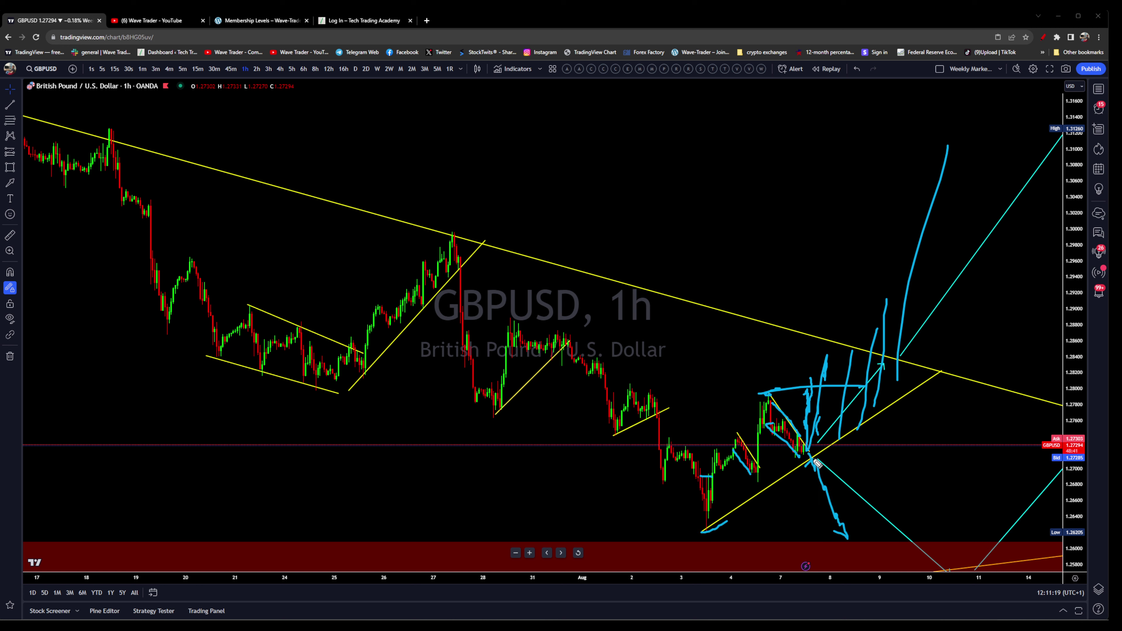
pyautogui.moveTo(847, 534); pyautogui.dragTo(866, 570)
pyautogui.moveTo(696, 529); pyautogui.dragTo(732, 531)
pyautogui.press('Escape')
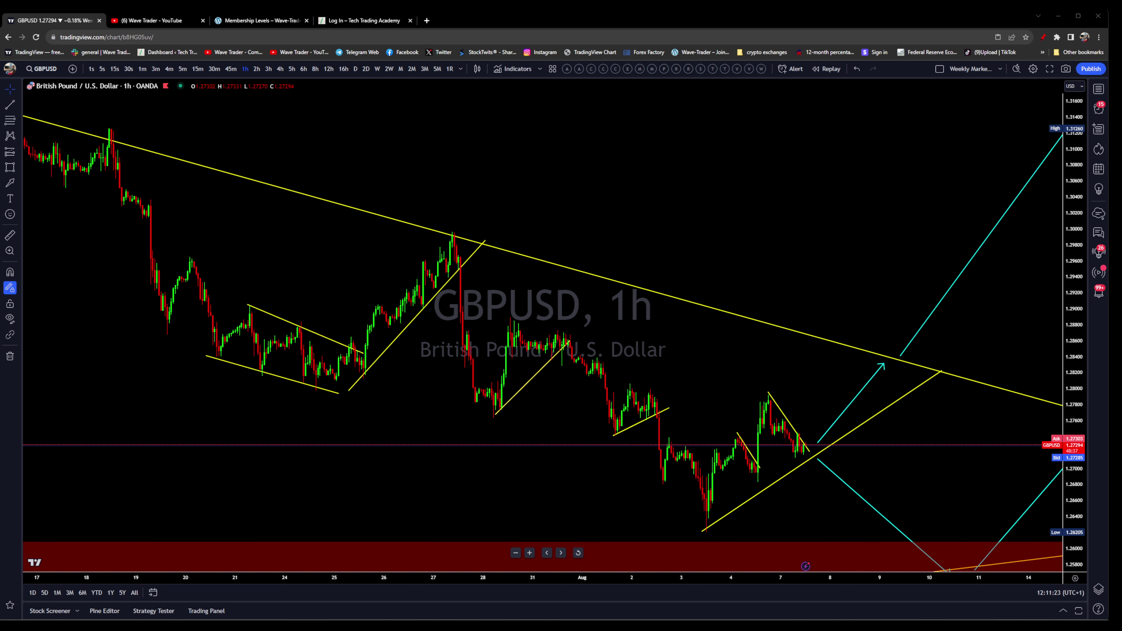
# Step: Switch GBPUSD to the daily timeframe, reset the chart view and maximize the price pane around the long-term rising trendline
pyautogui.click(356, 68)
pyautogui.click(578, 552)
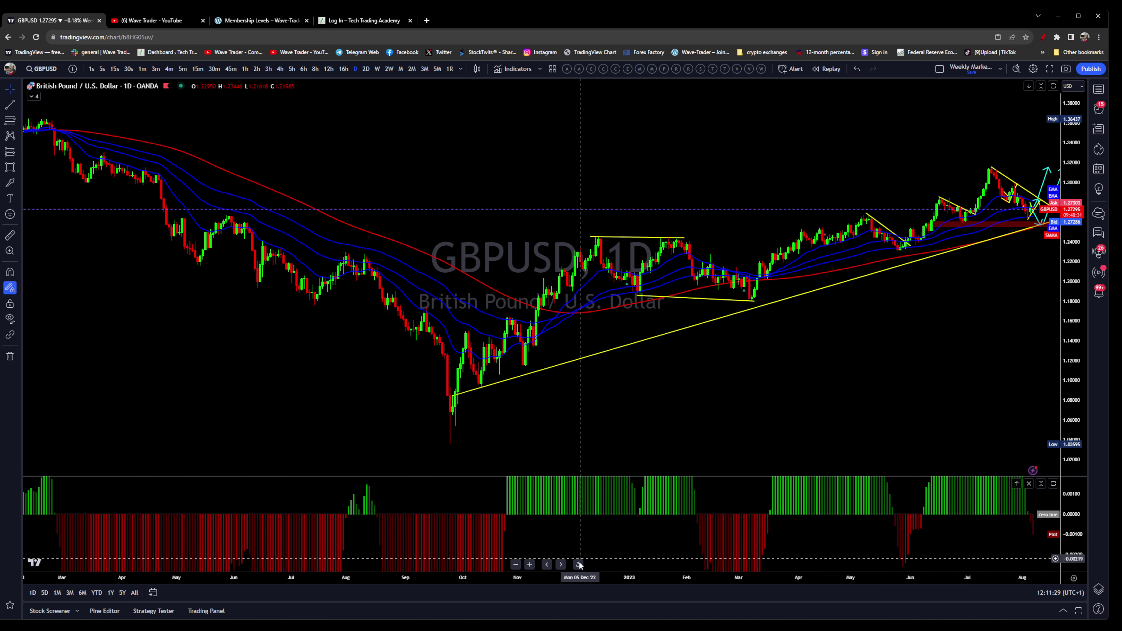
pyautogui.moveTo(873, 419); pyautogui.dragTo(697, 376)
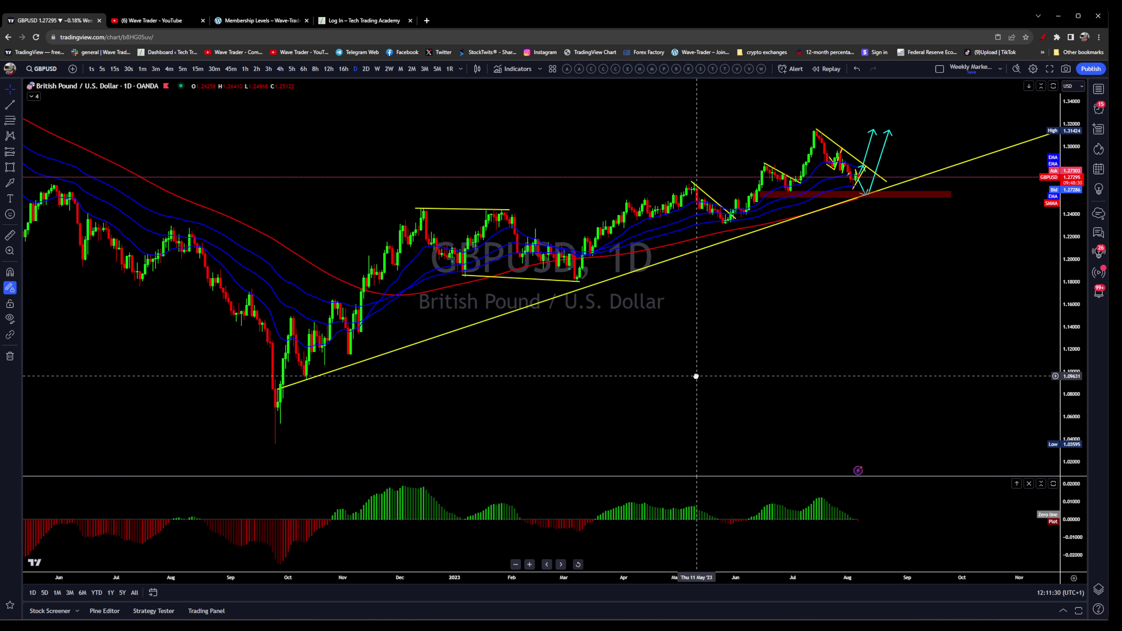
pyautogui.scroll(-1, 743, 376)
pyautogui.doubleClick(744, 373)
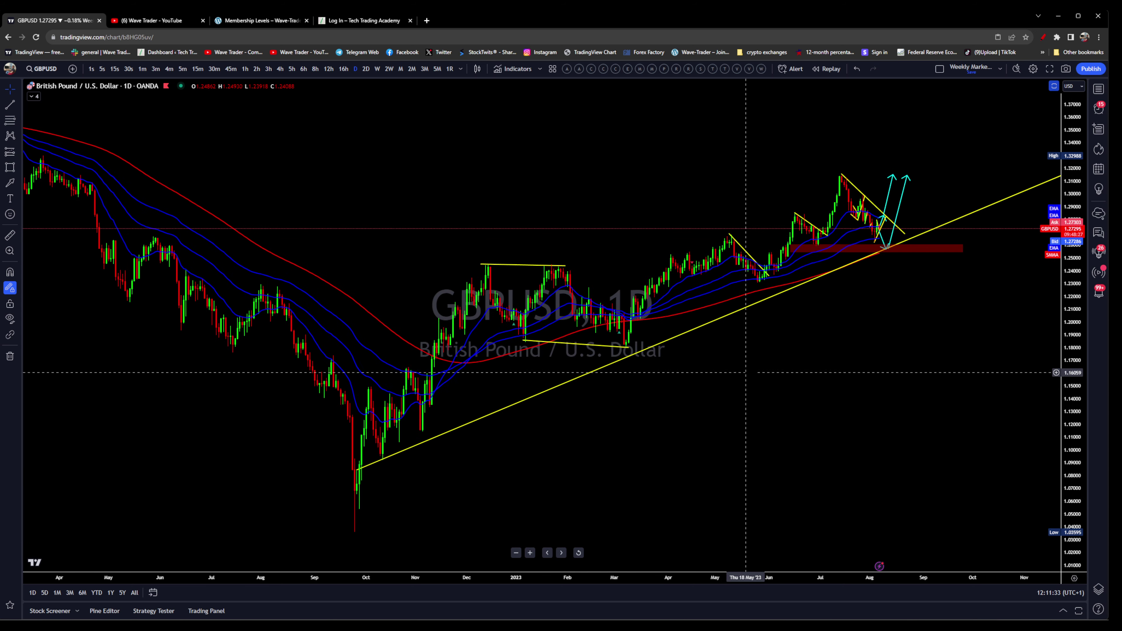
pyautogui.scroll(2, 861, 395)
pyautogui.scroll(3, 861, 395)
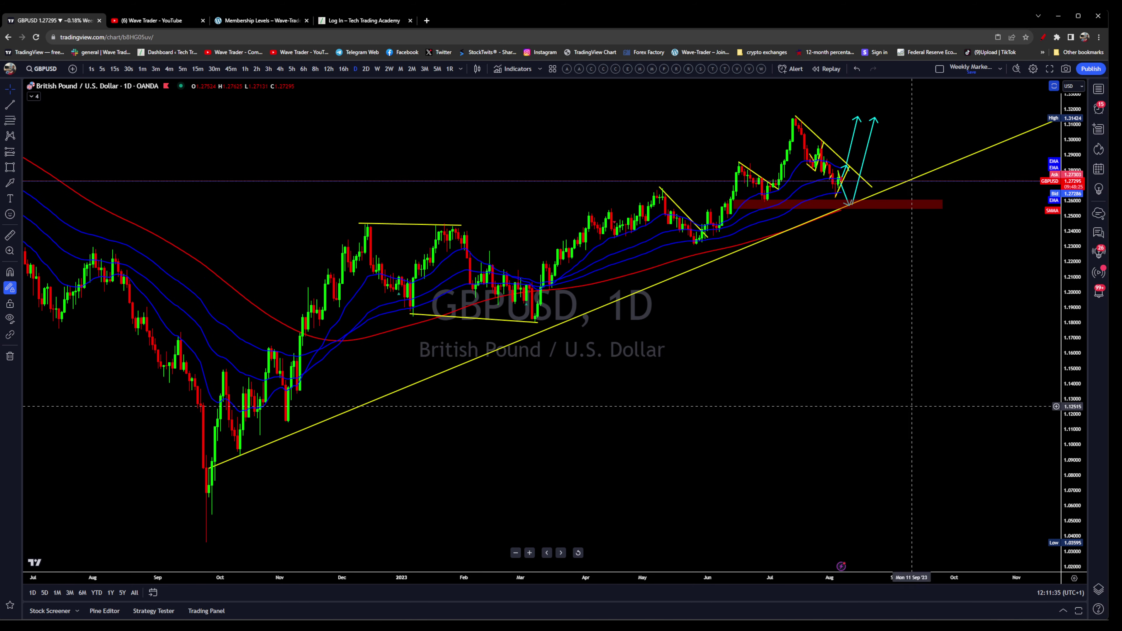